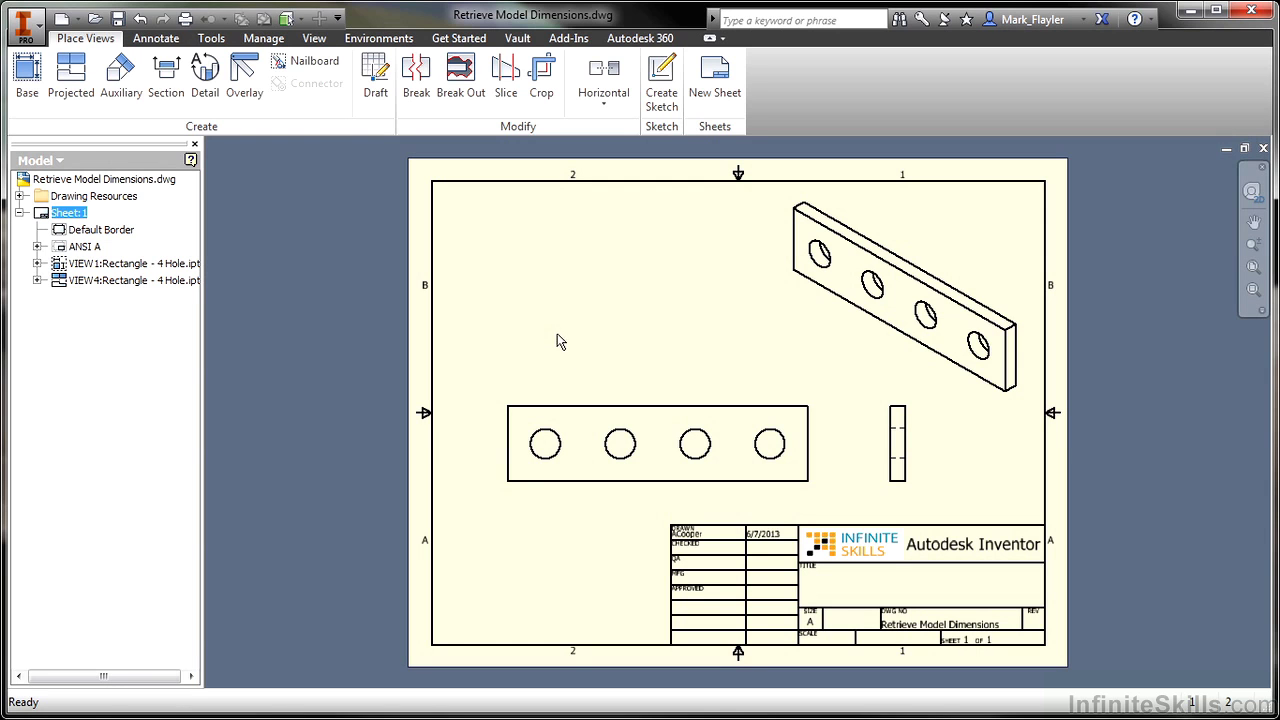
Dismiss the front view's context menu and switch the ribbon to the Annotate tools.
right_click(581, 430)
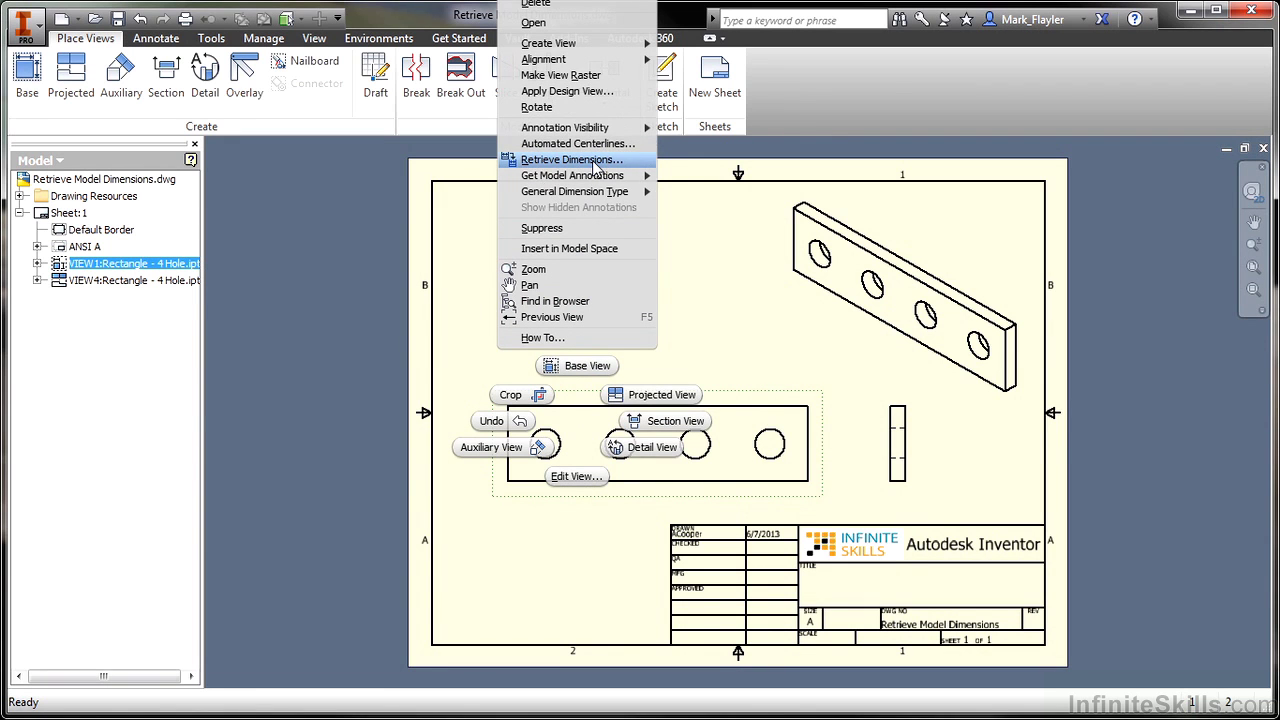
click(700, 277)
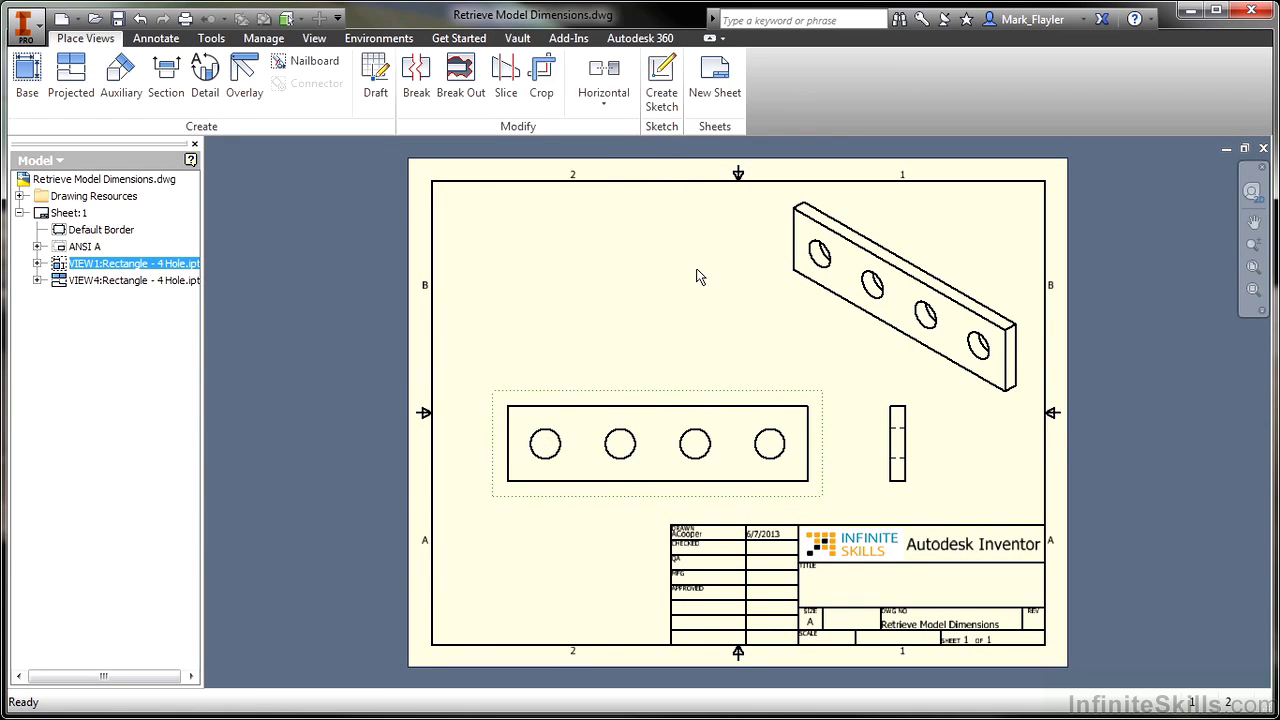
click(157, 38)
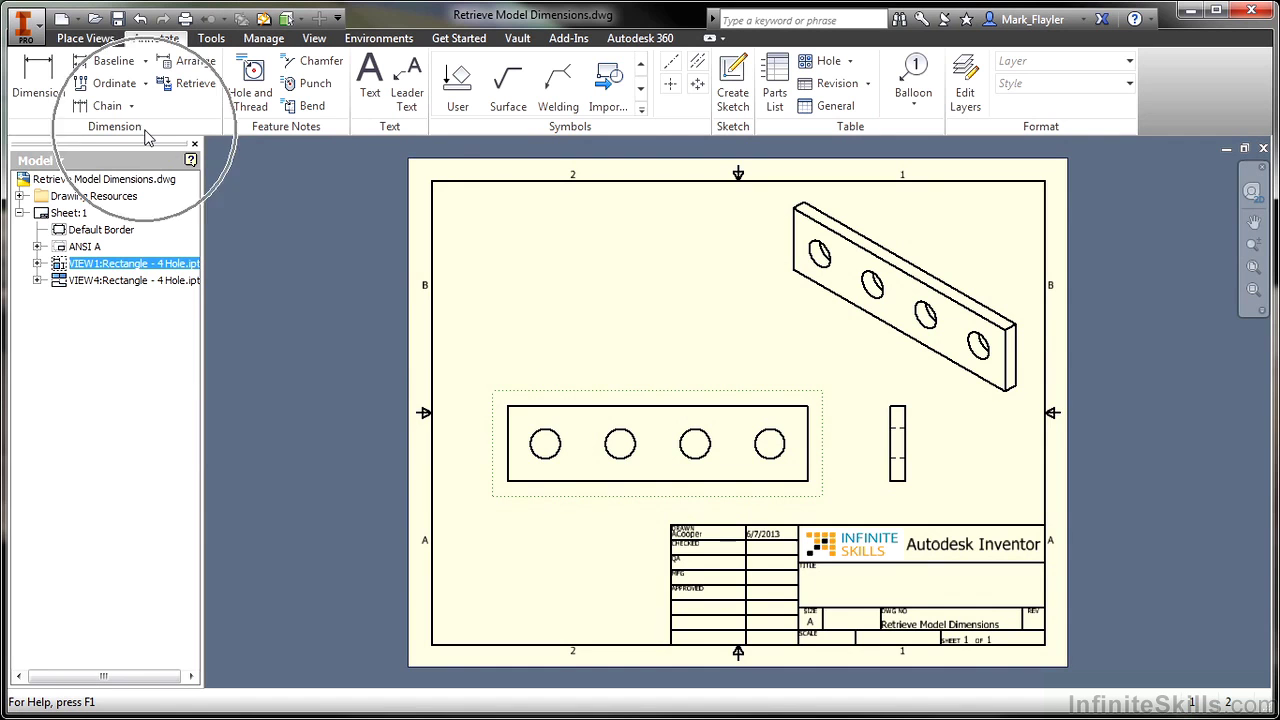
Retrieve model dimensions from the front view, using the four holes as source features.
click(190, 88)
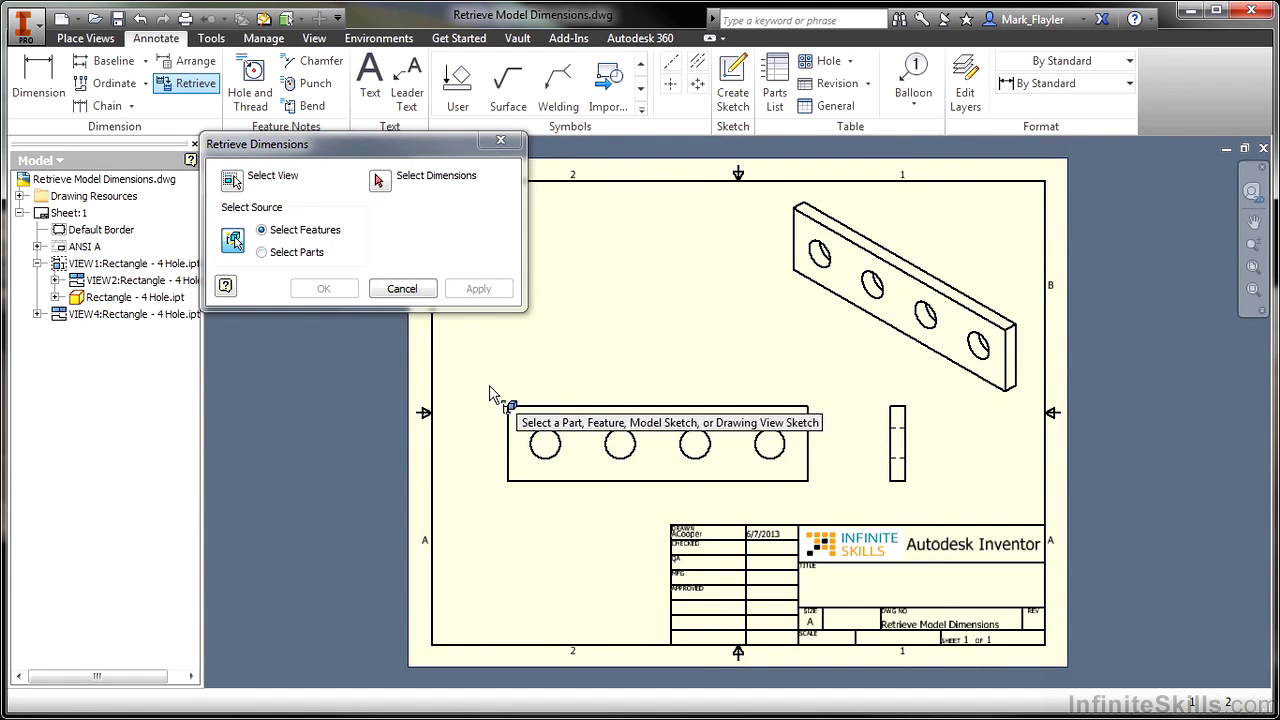
click(512, 438)
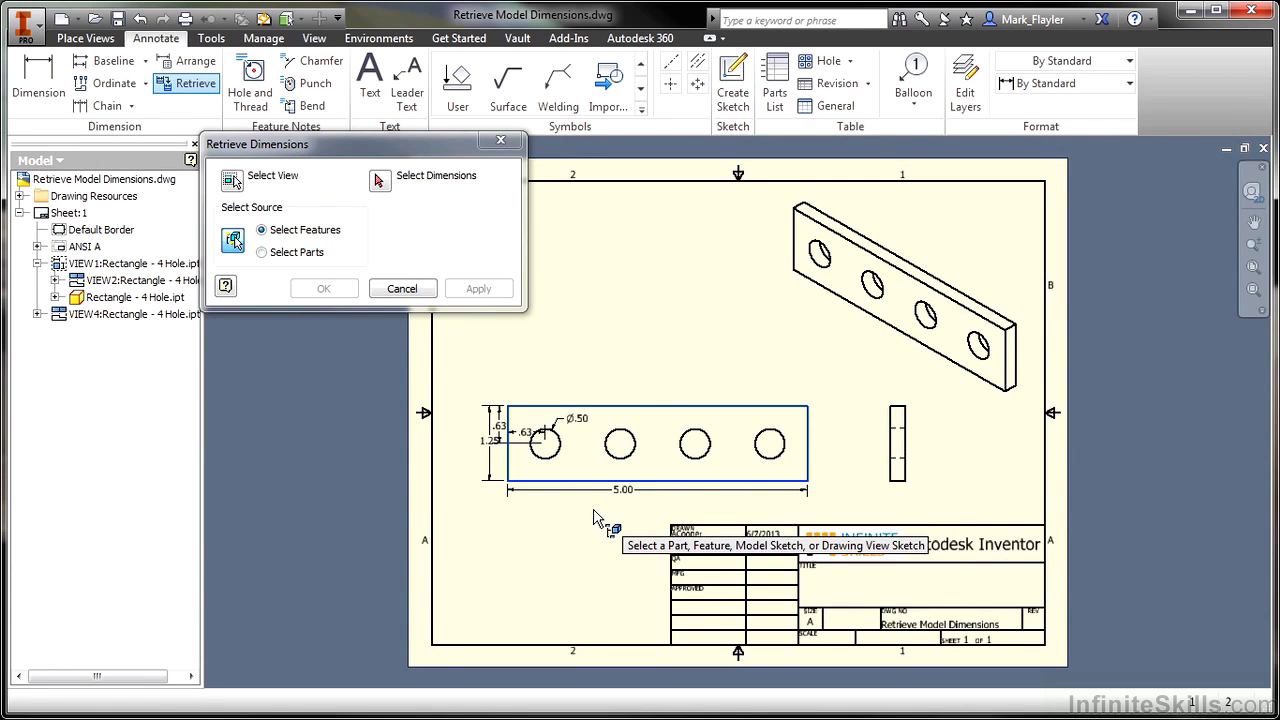
click(540, 458)
click(617, 466)
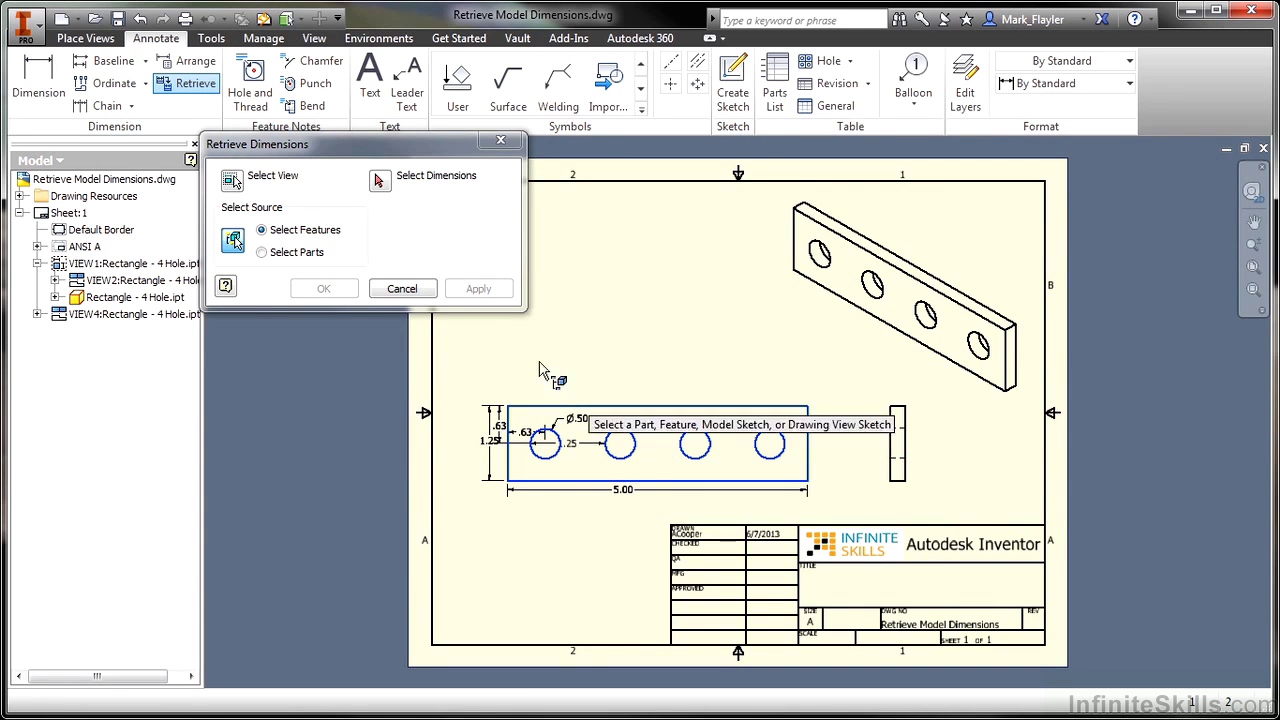
Keep the 1.25 height, 5.00 length, 1.25 hole spacing, Ø.50 and both .63 offset dimensions.
click(380, 179)
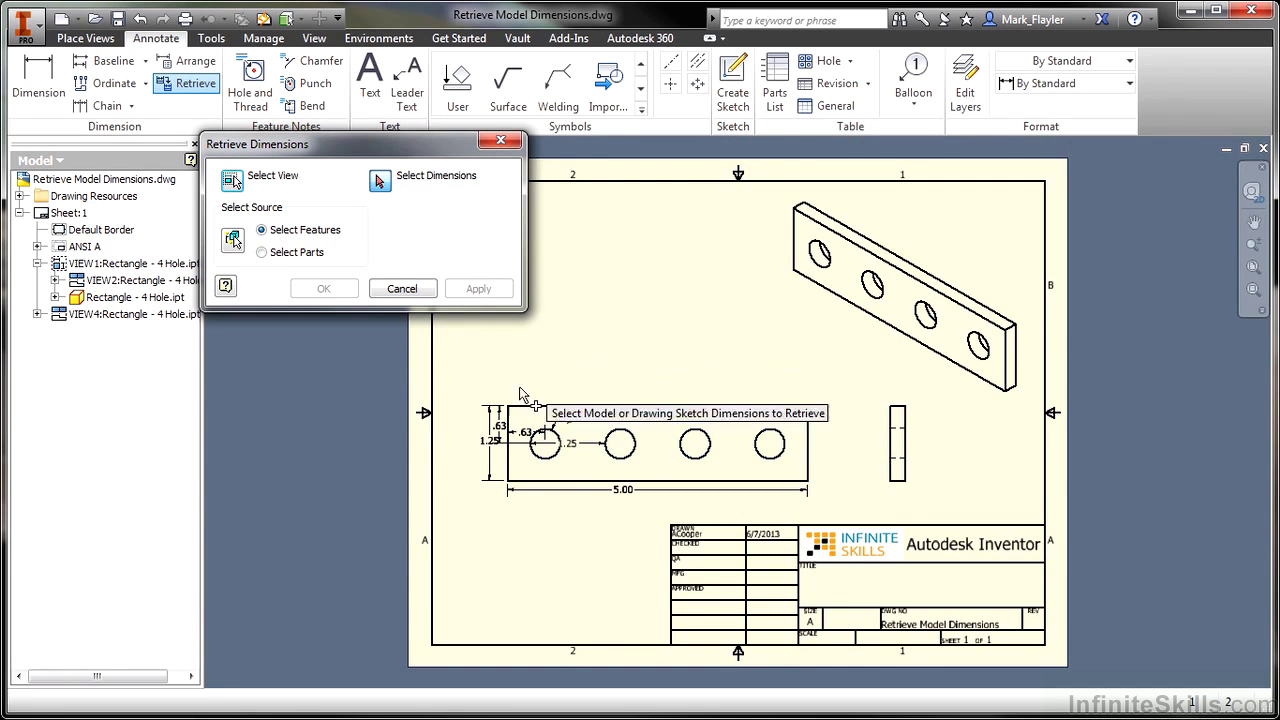
scroll(492, 465, down, 3)
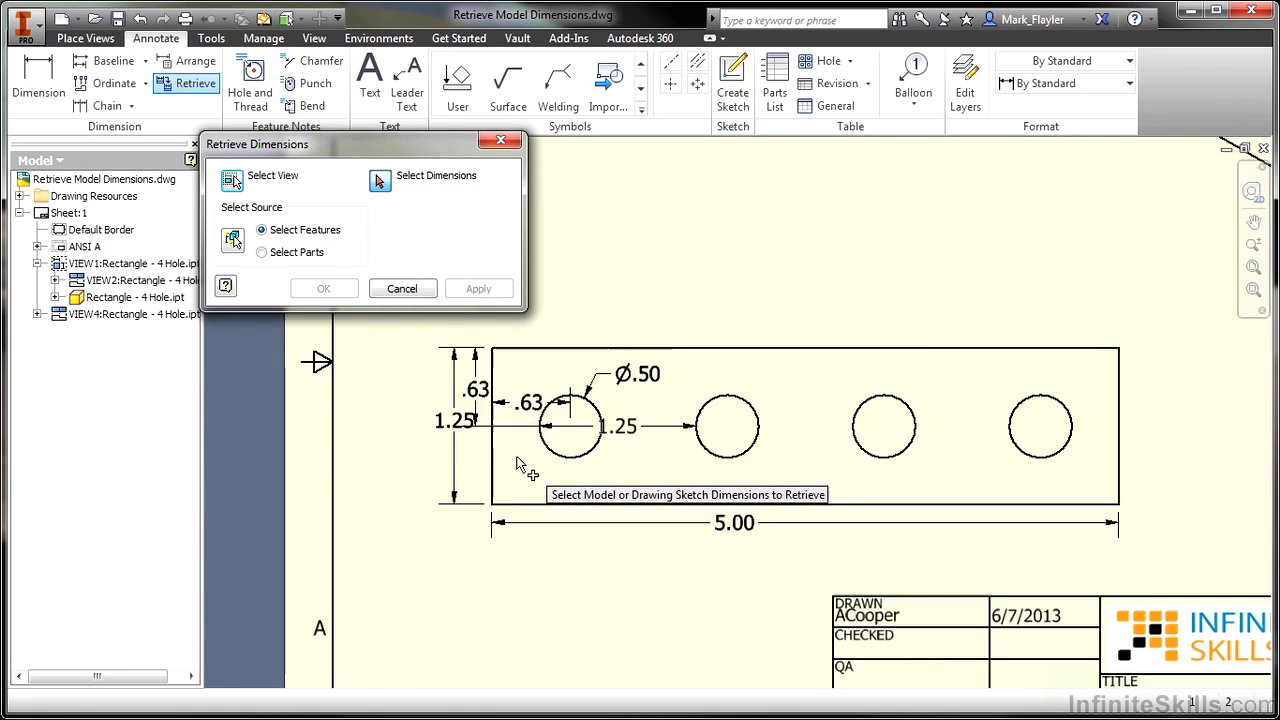
click(456, 448)
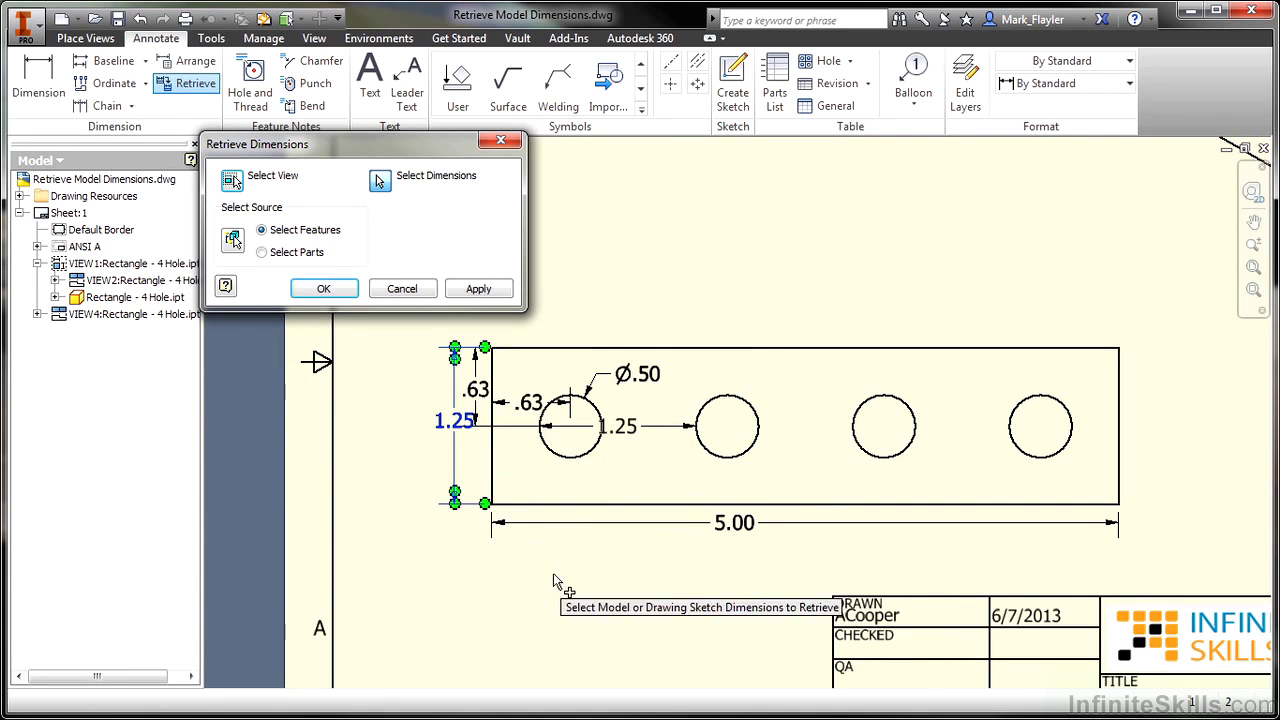
click(734, 527)
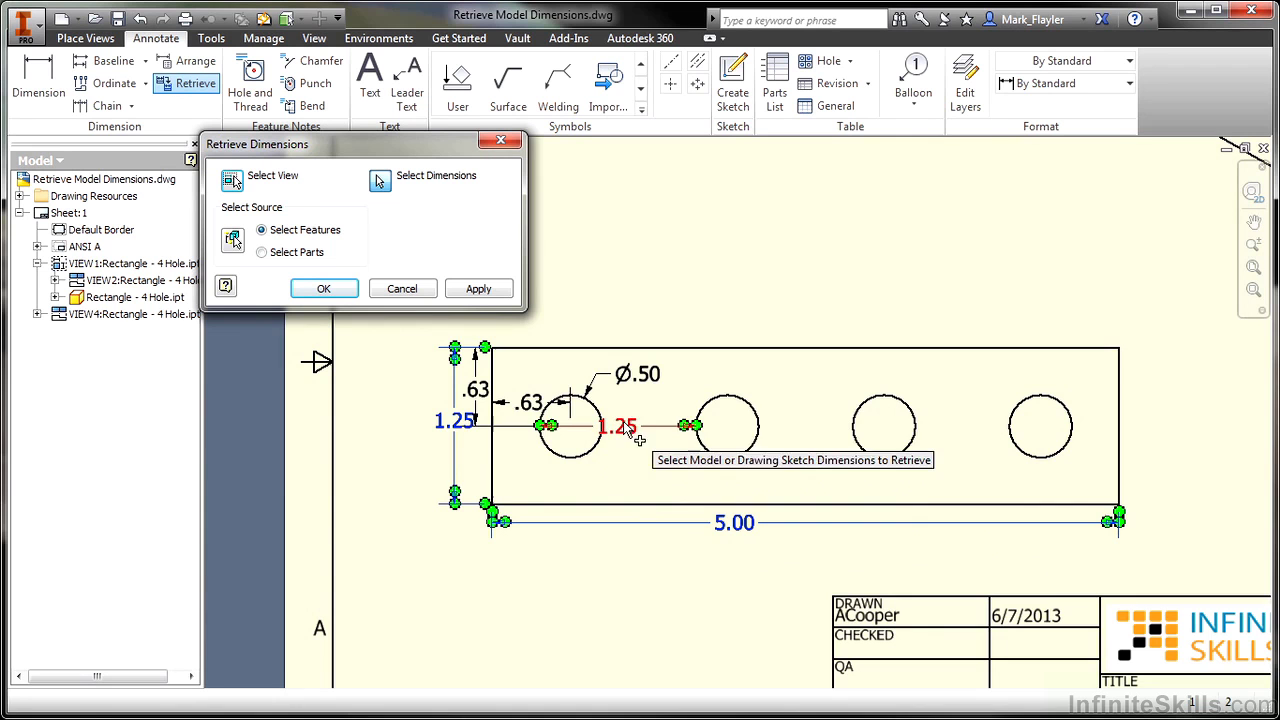
click(620, 424)
click(596, 376)
click(530, 402)
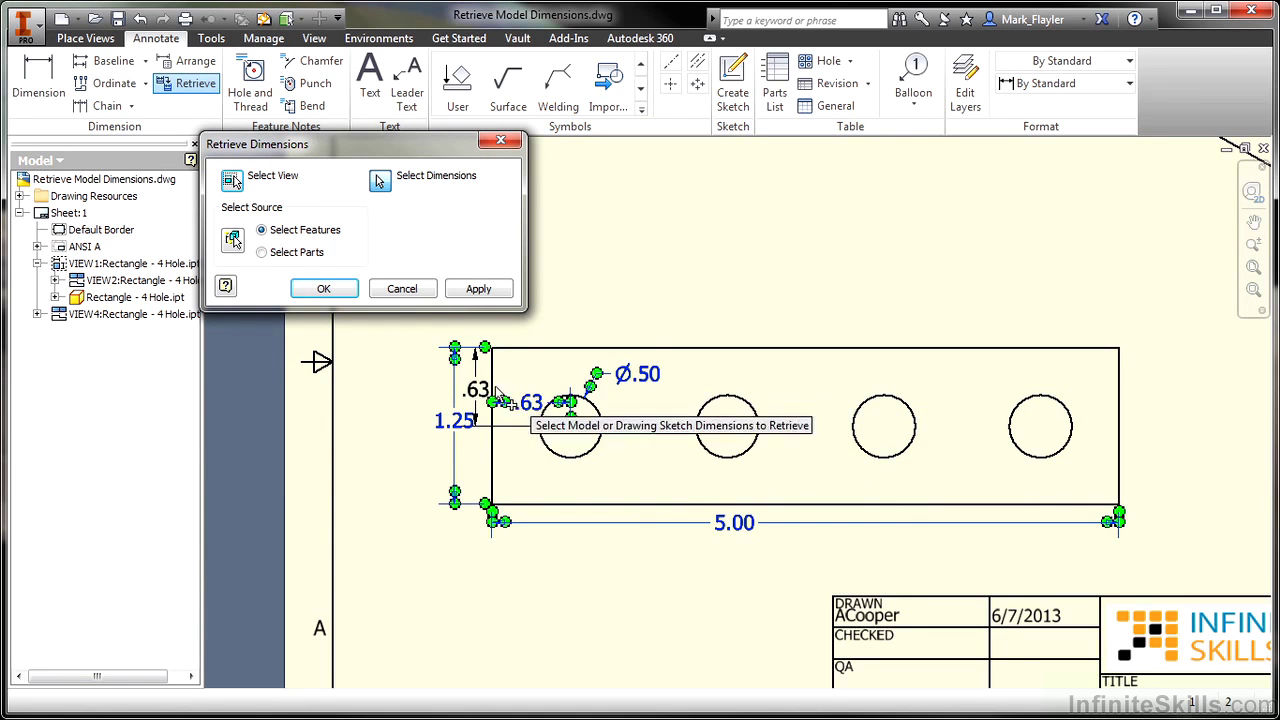
click(476, 390)
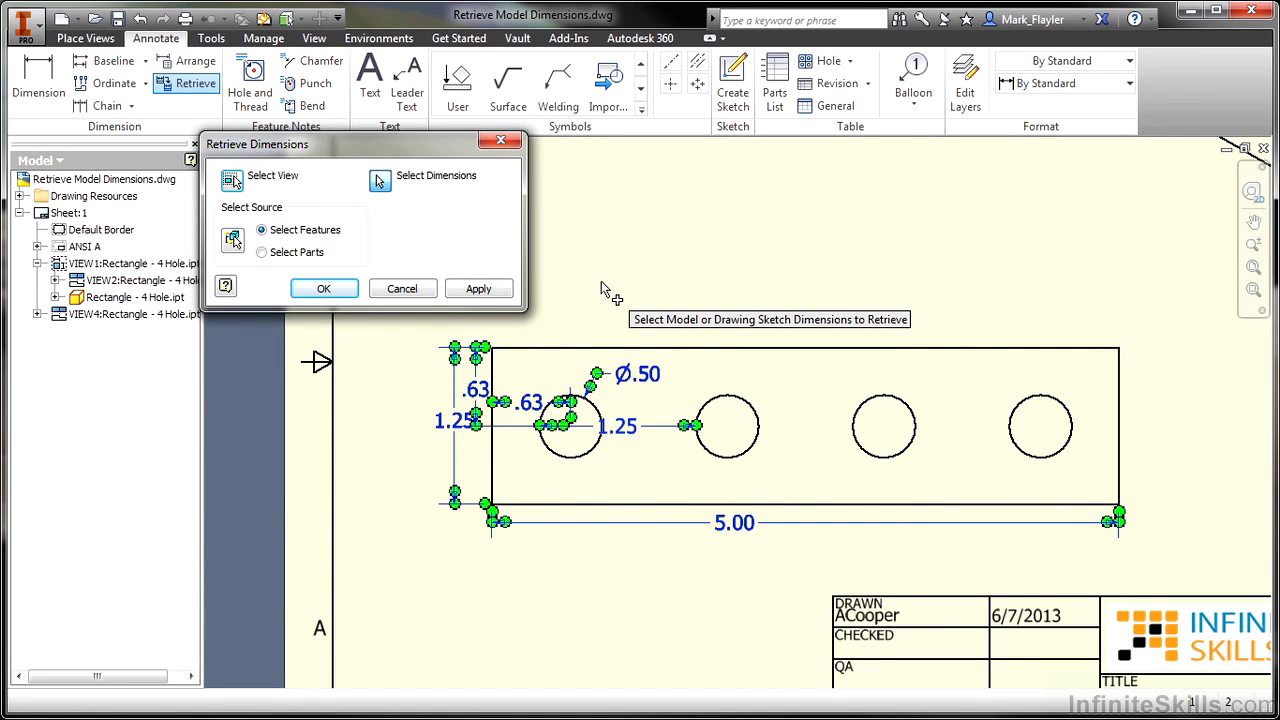
click(478, 288)
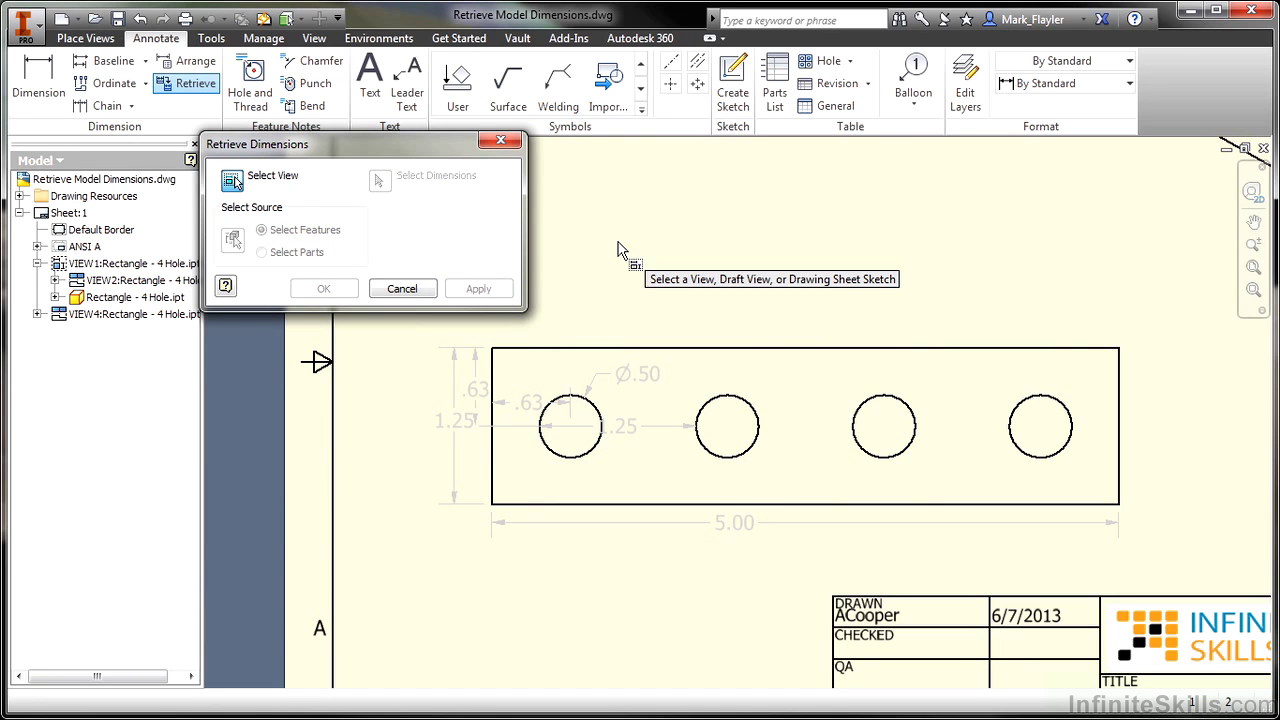
click(414, 293)
Move the 1.25 and 5.00 dimensions outward, clear of the plate.
click(452, 424)
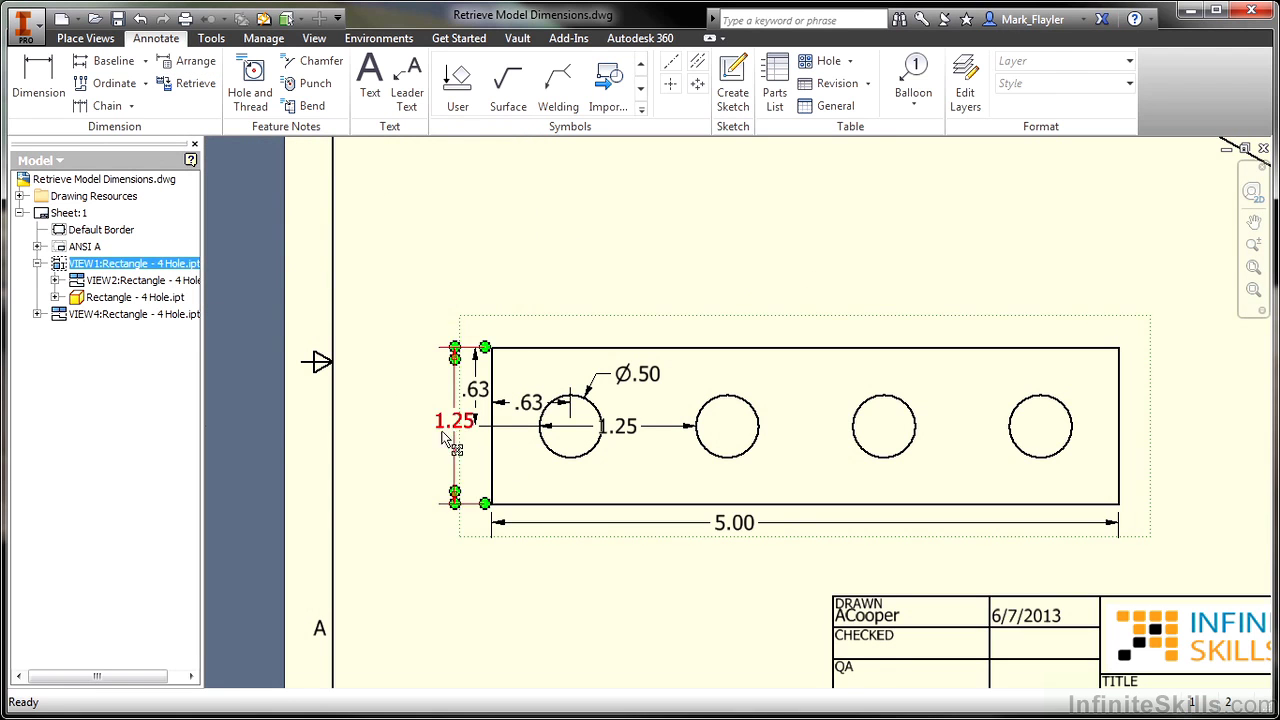
drag(452, 424, 473, 398)
drag(745, 525, 797, 578)
drag(628, 429, 628, 554)
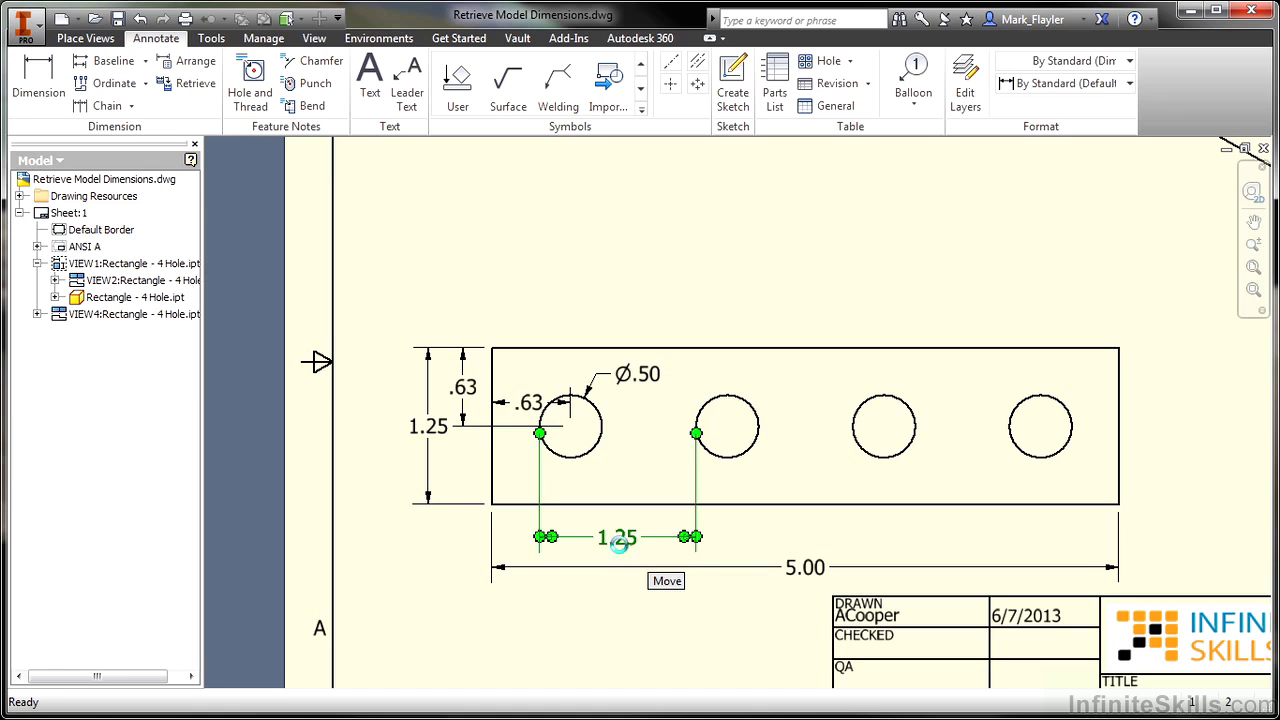
Delete the 1.25 hole-spacing dimension and place the .63 offset just above 5.00.
key(Delete)
drag(536, 408, 548, 549)
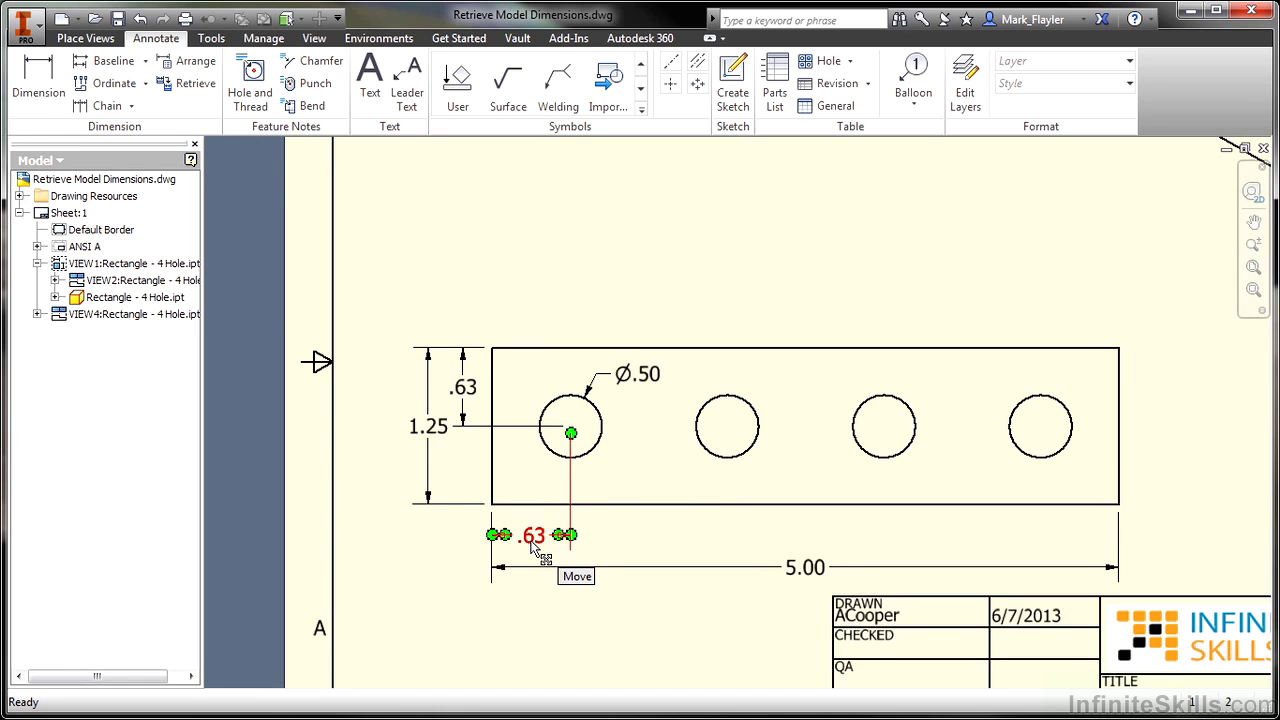
drag(544, 556, 616, 541)
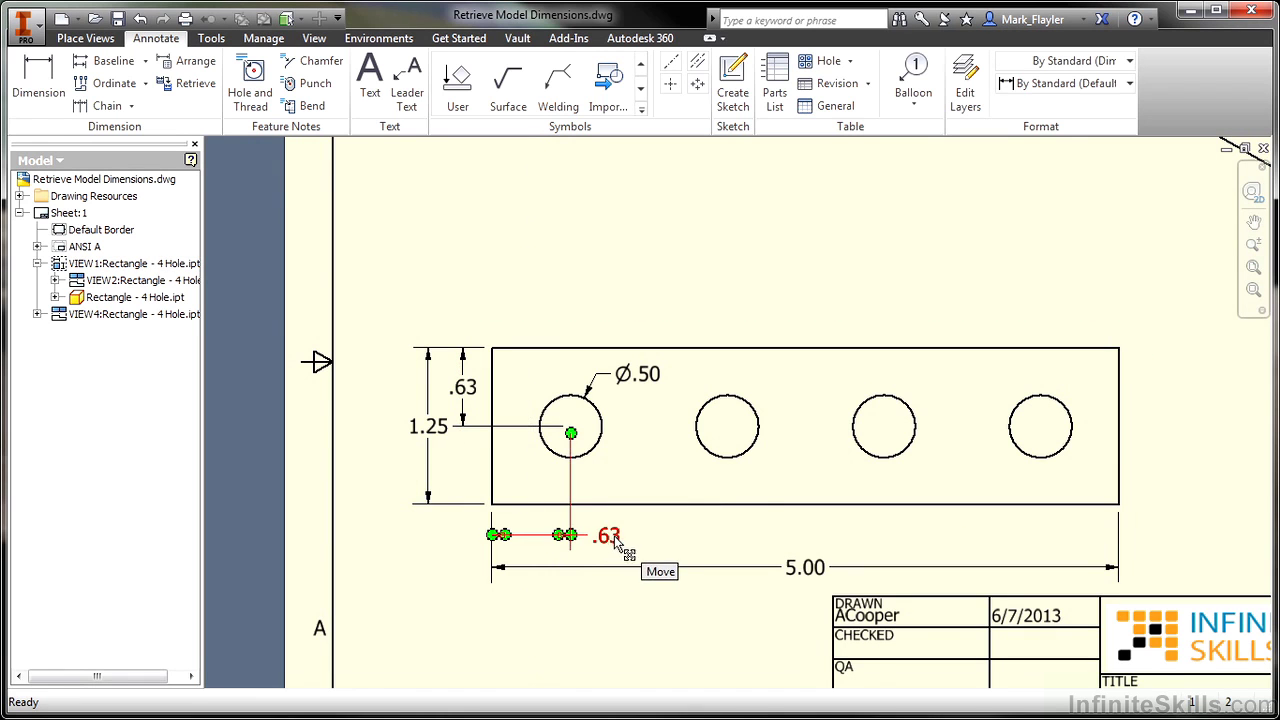
Add TYP to the horizontal .63 dimension text so it reads '.63 TYP'.
right_click(617, 541)
click(697, 528)
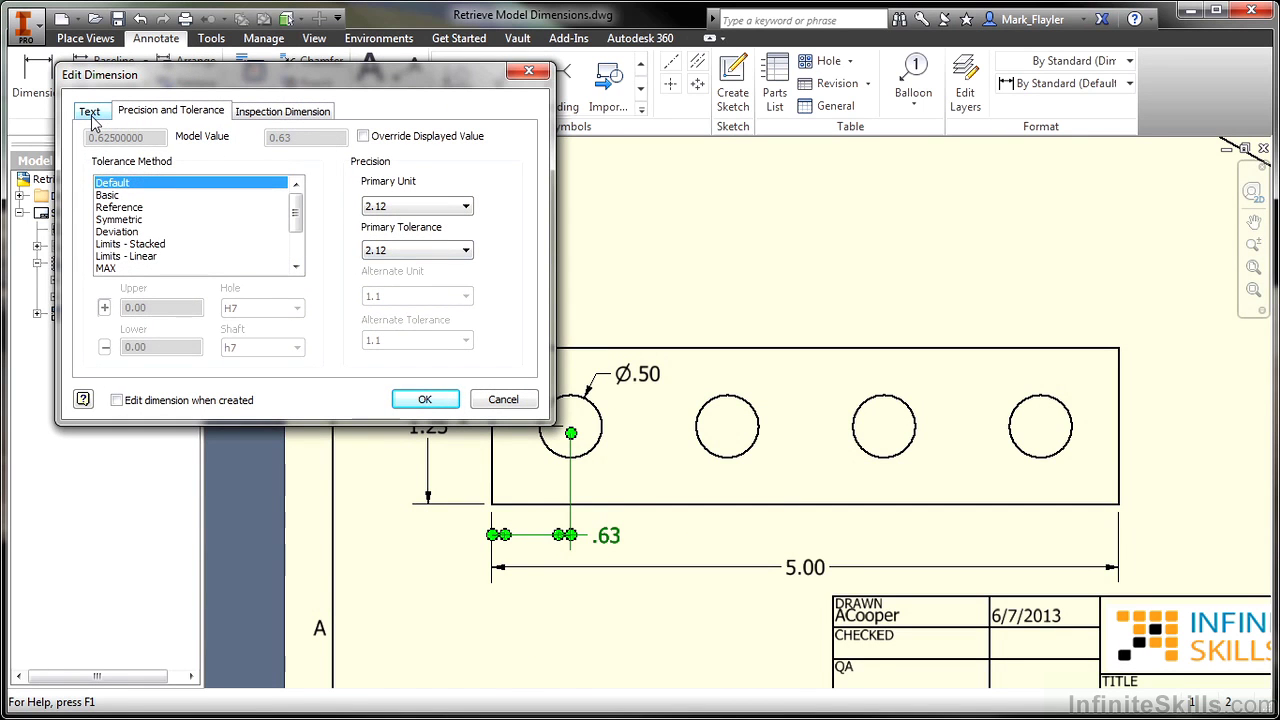
click(91, 116)
text(T)
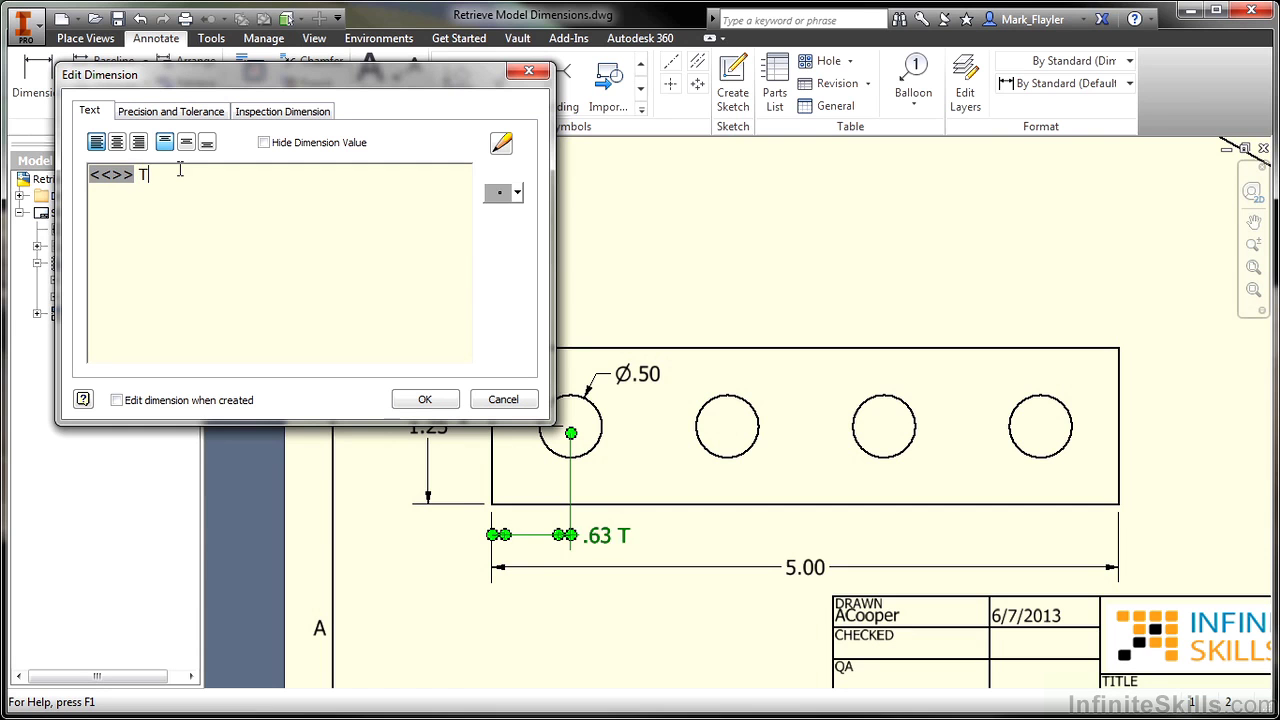
text(YP)
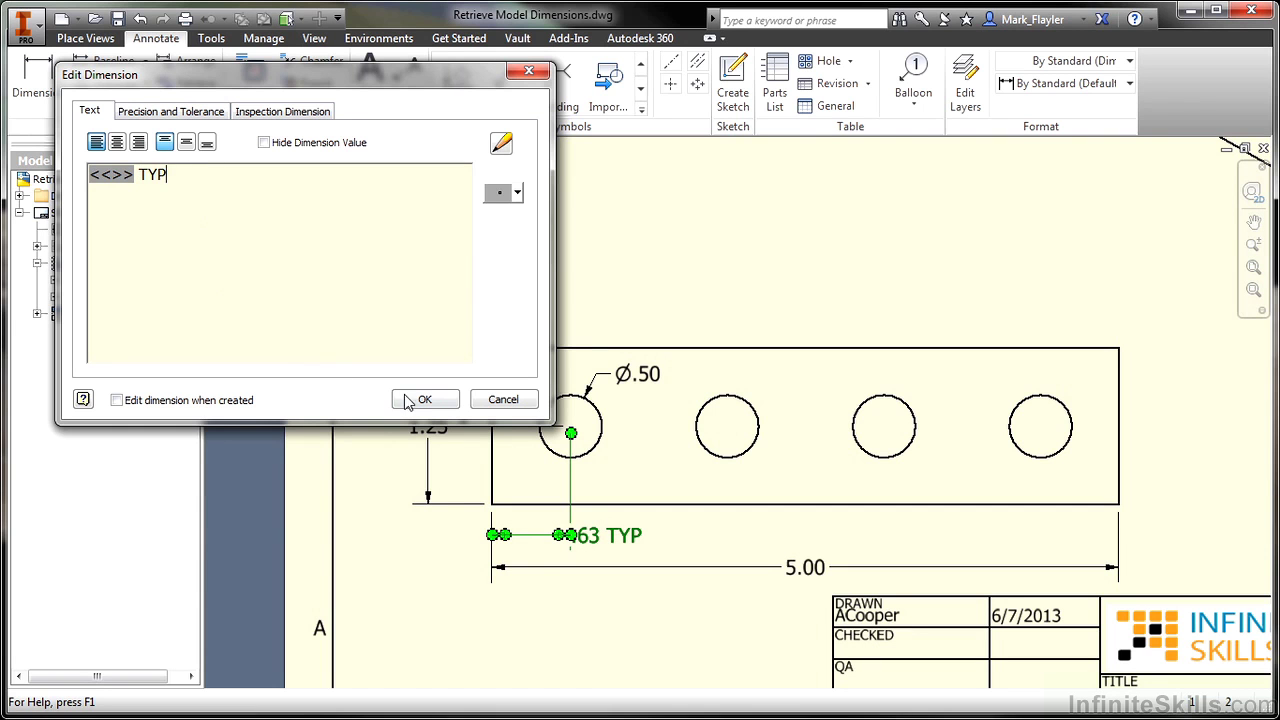
click(407, 400)
click(728, 260)
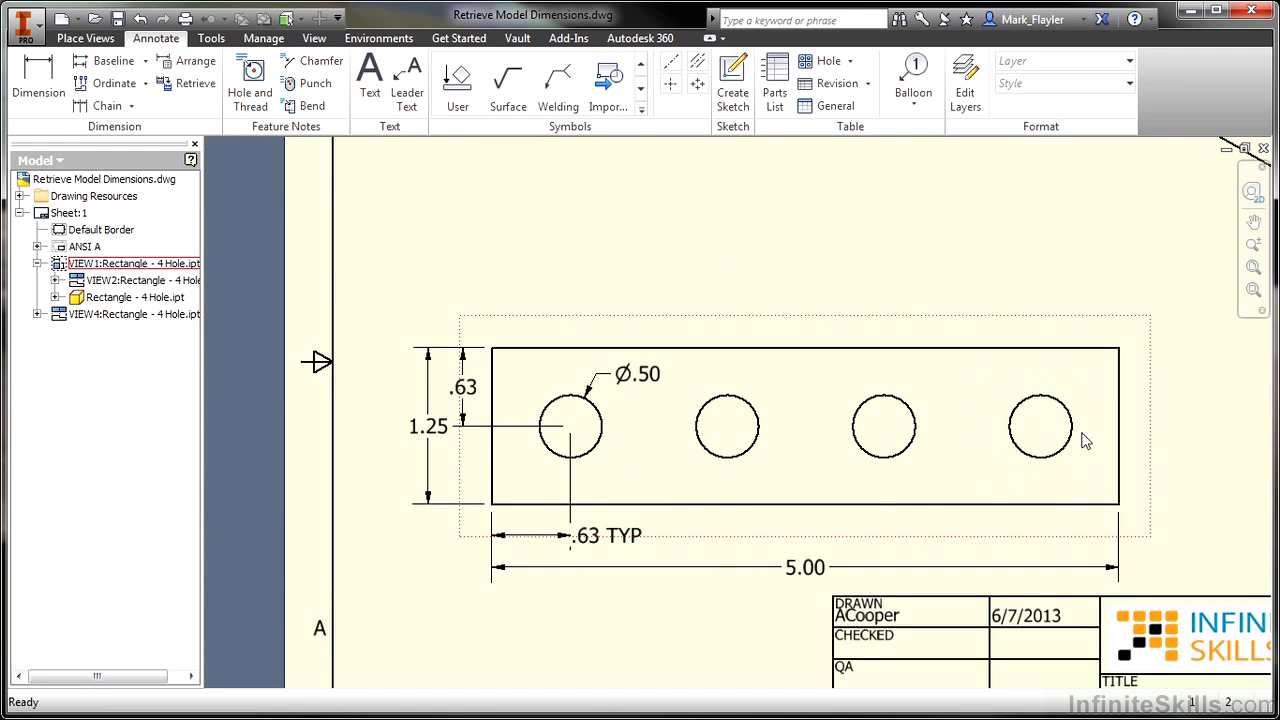
Delete the .63 TYP hole dimension from the front view.
drag(595, 541, 640, 540)
key(Escape)
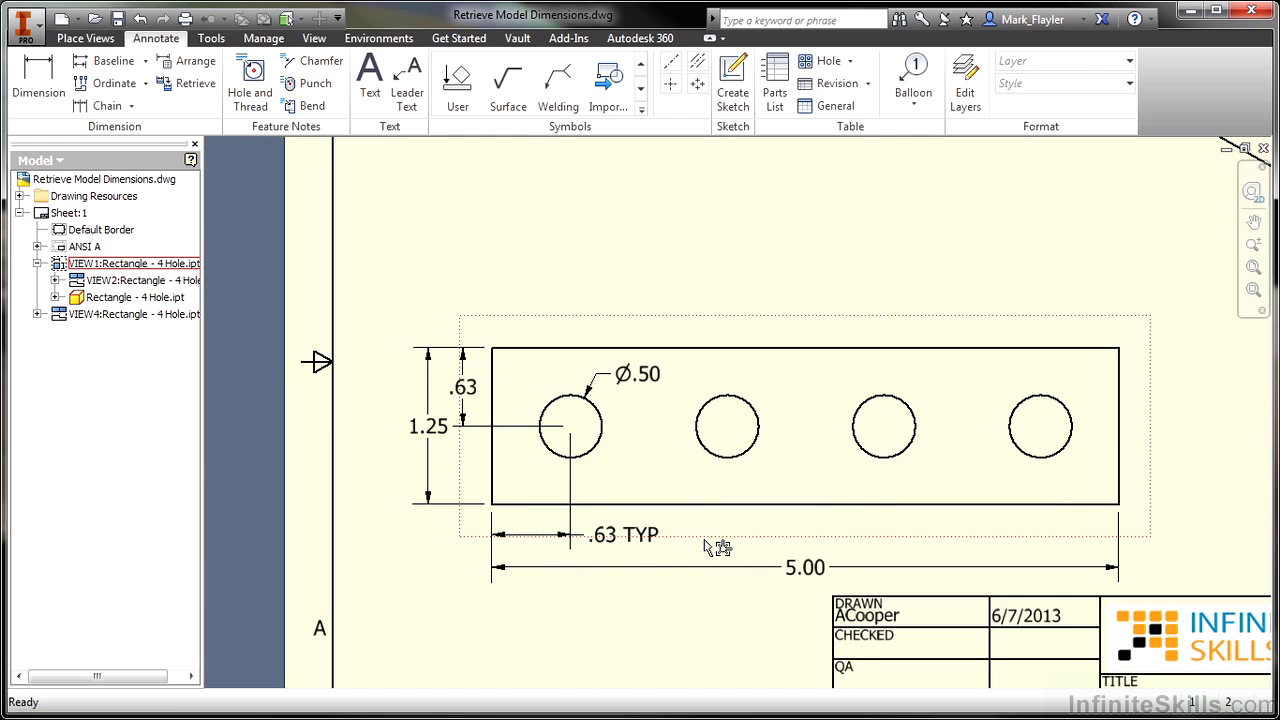
click(643, 541)
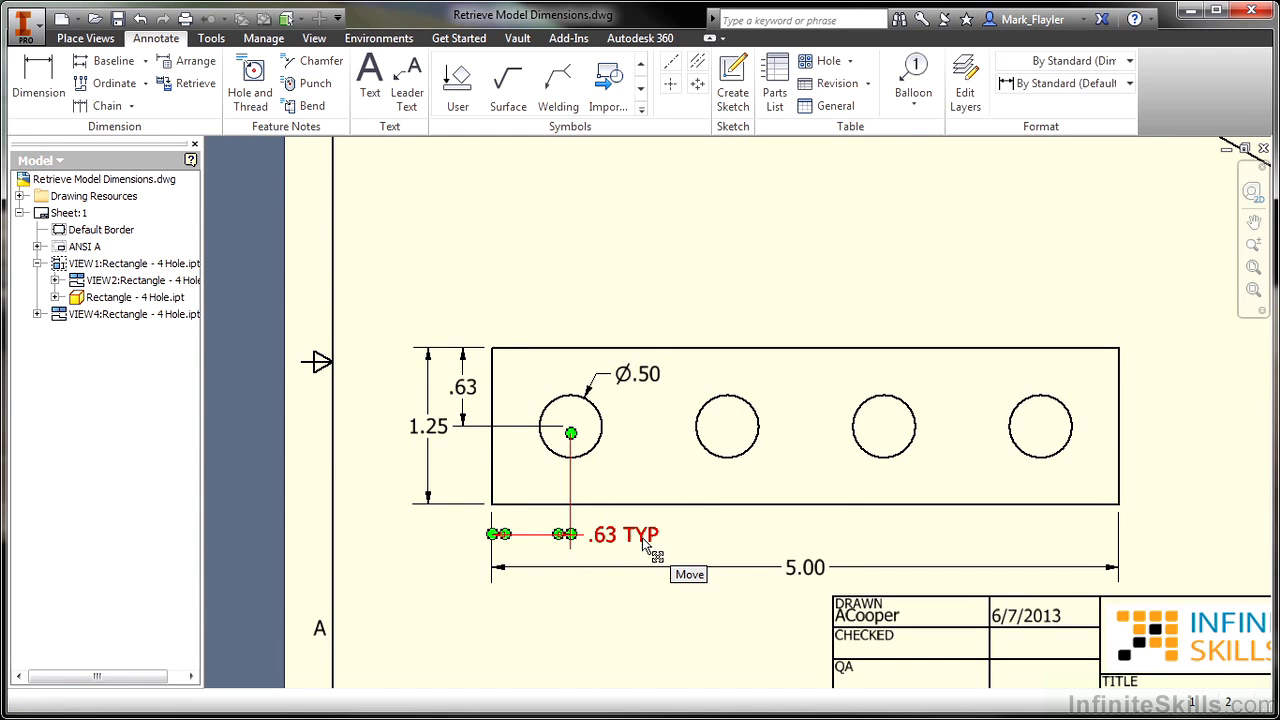
key(Delete)
Pull the 5.00 dimension up toward the plate and nudge the 1.25 dimension left.
drag(813, 573, 812, 549)
click(688, 258)
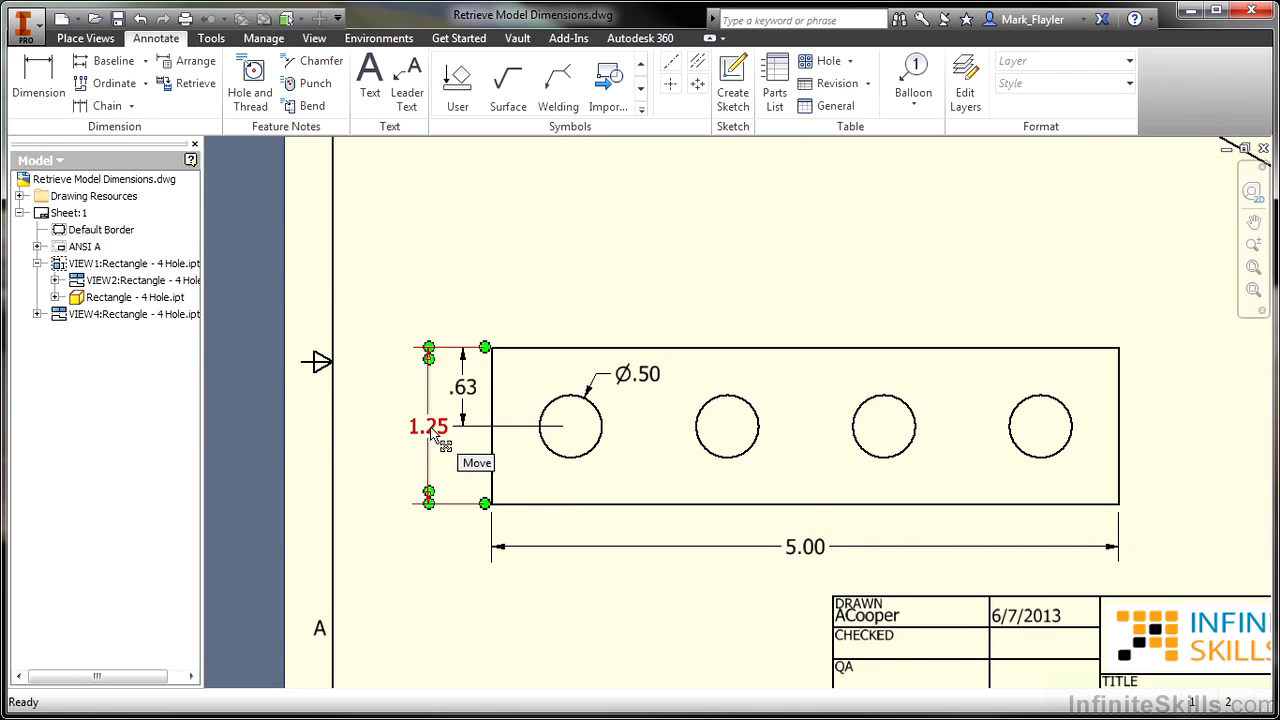
drag(435, 430, 421, 481)
click(600, 302)
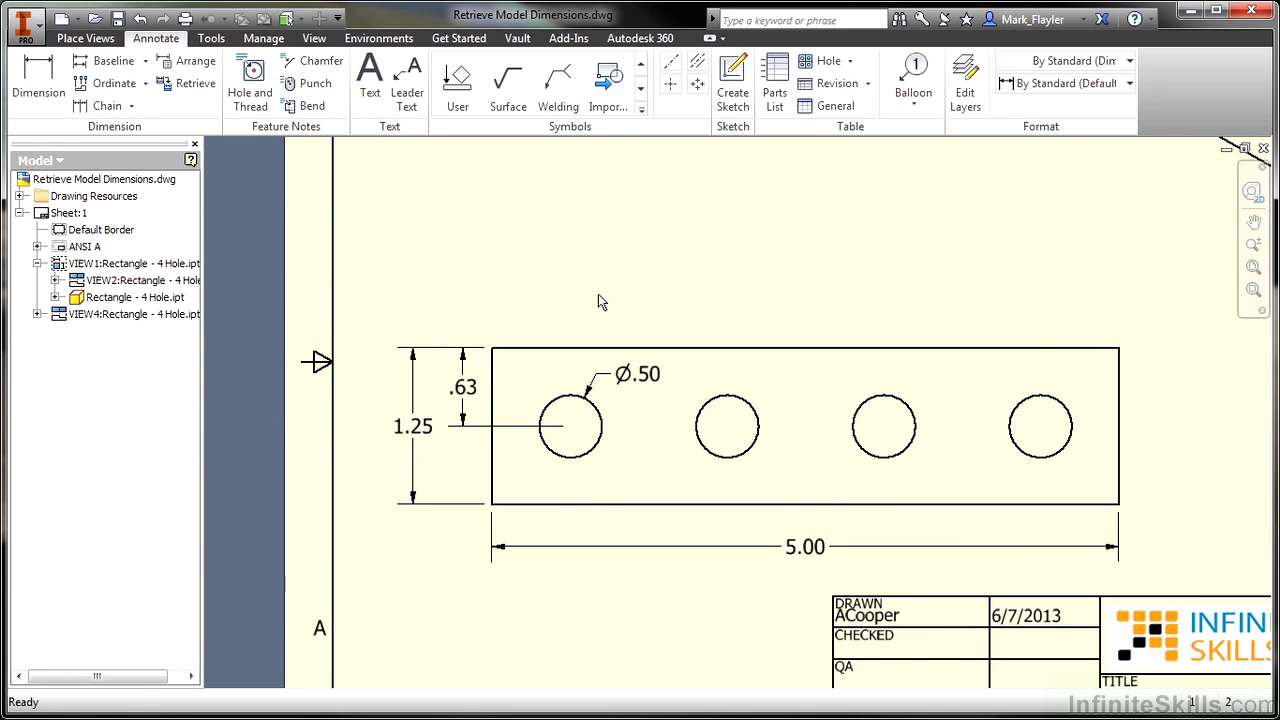
middle_drag(766, 234, 402, 406)
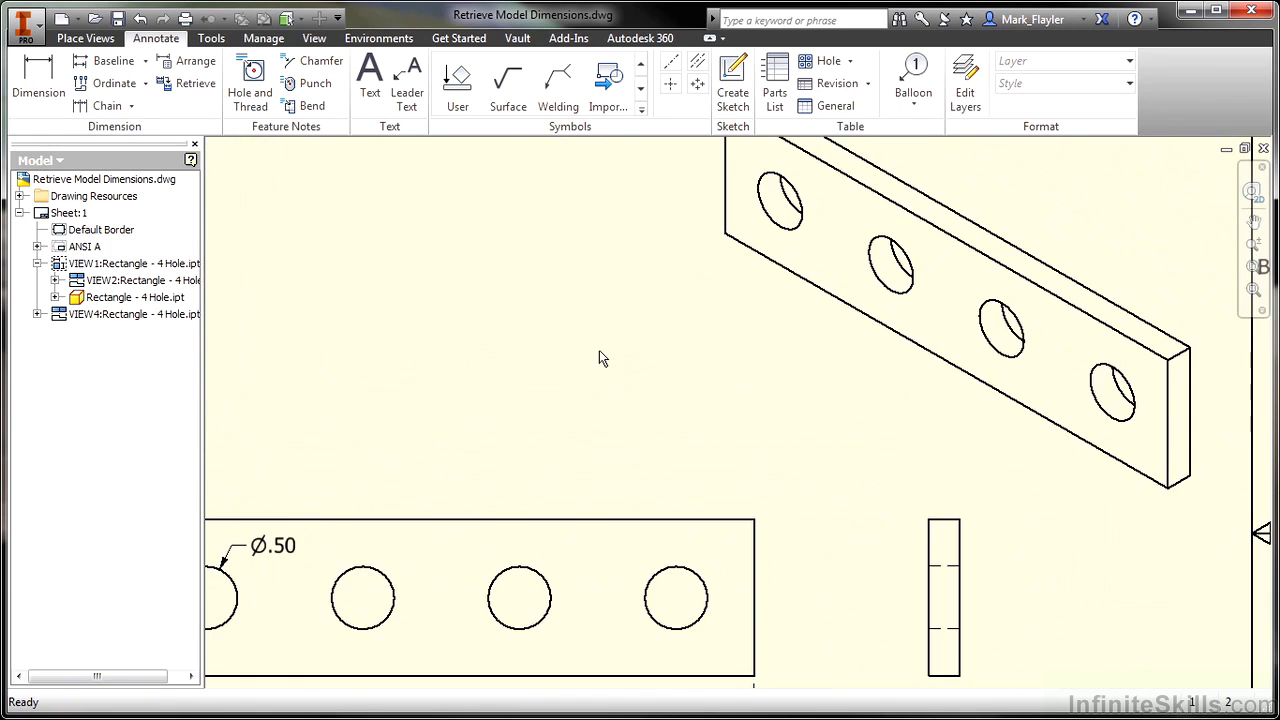
mouse_move(663, 334)
middle_down()
mouse_move(514, 449)
mouse_move(396, 439)
middle_up()
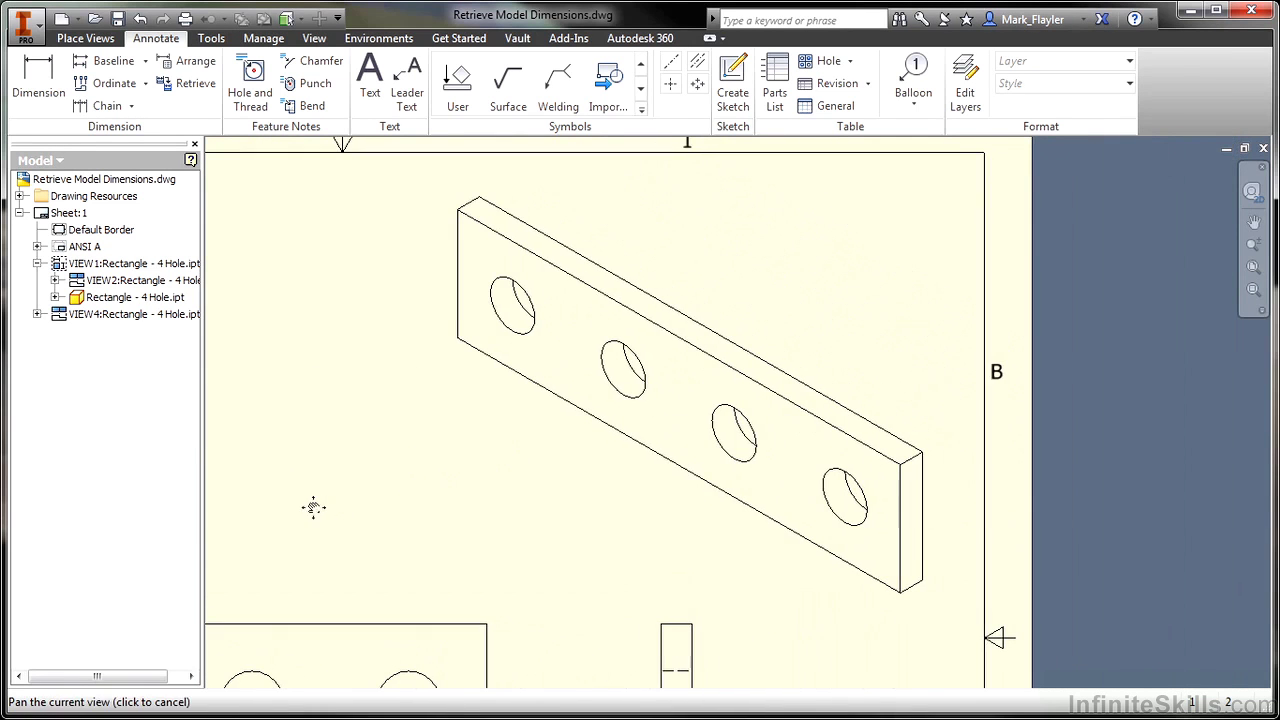
click(605, 277)
right_click(623, 242)
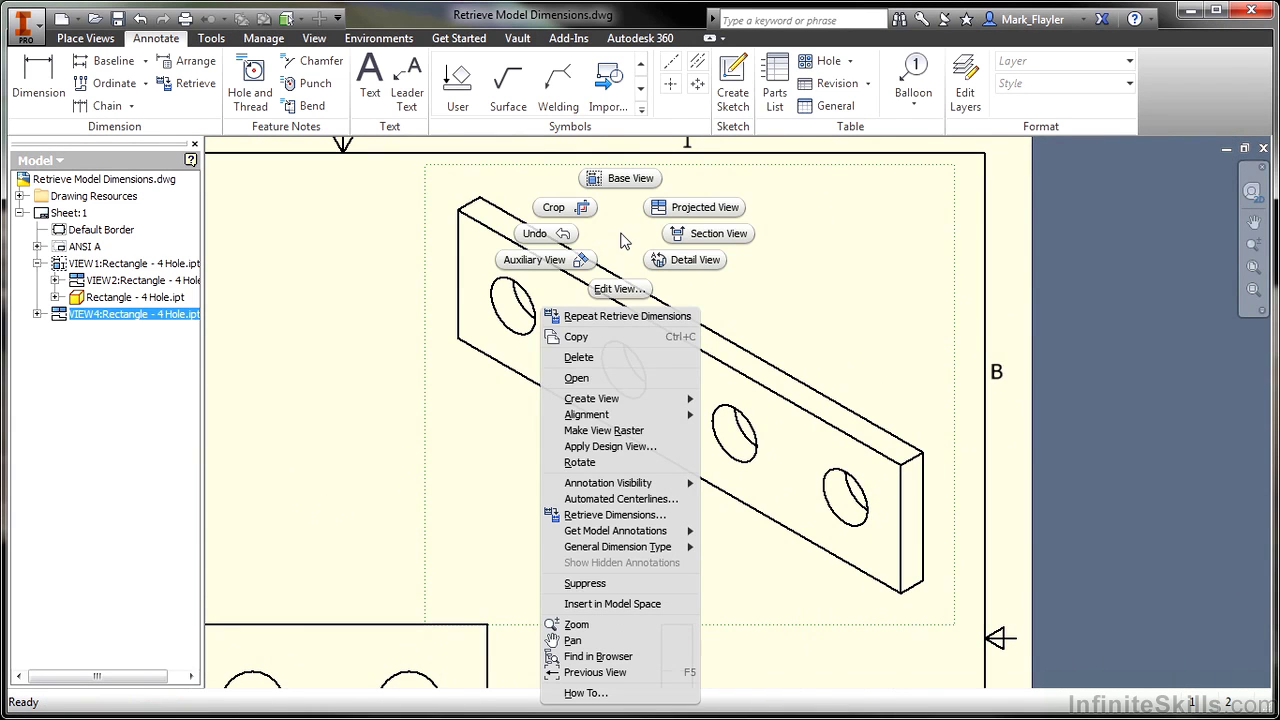
click(640, 516)
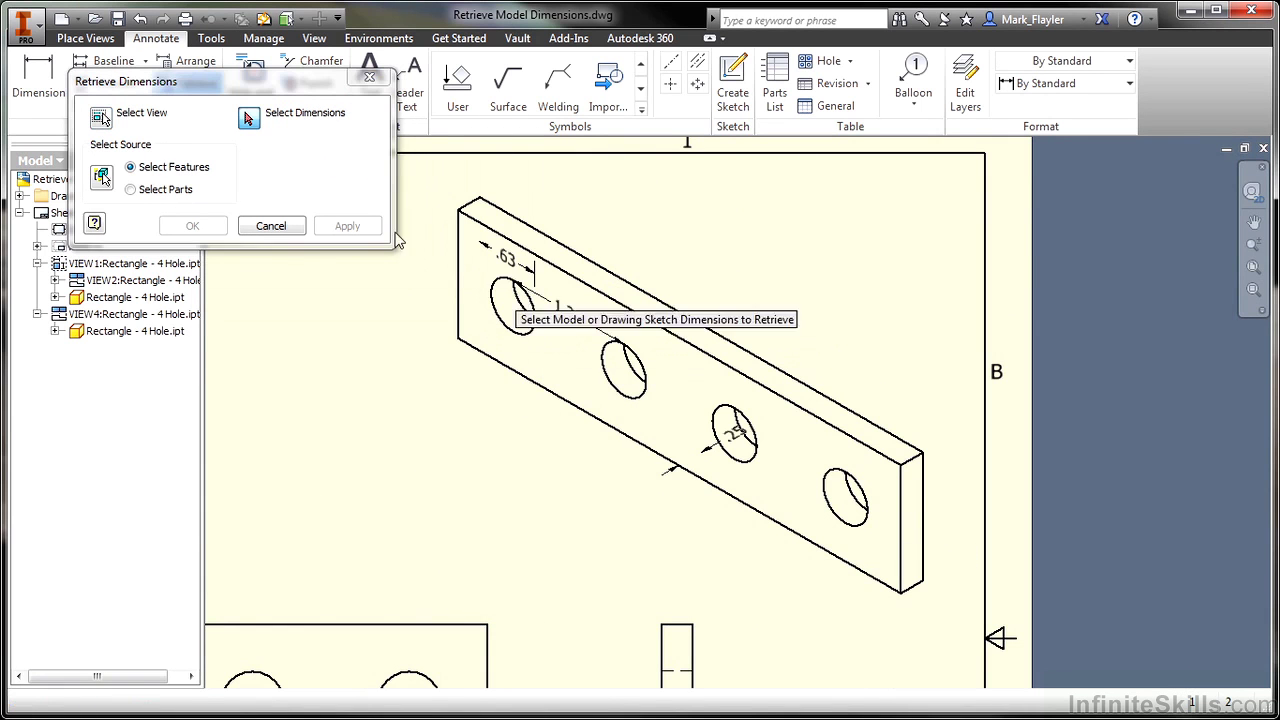
click(104, 180)
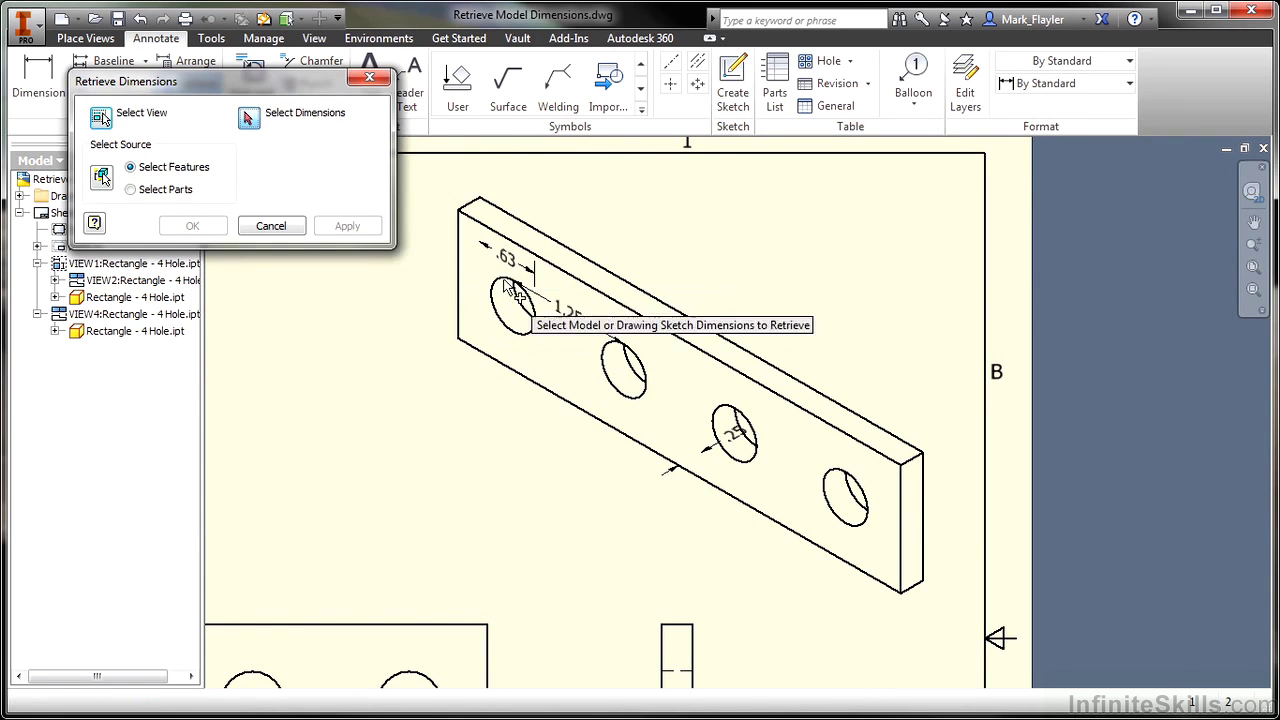
click(572, 316)
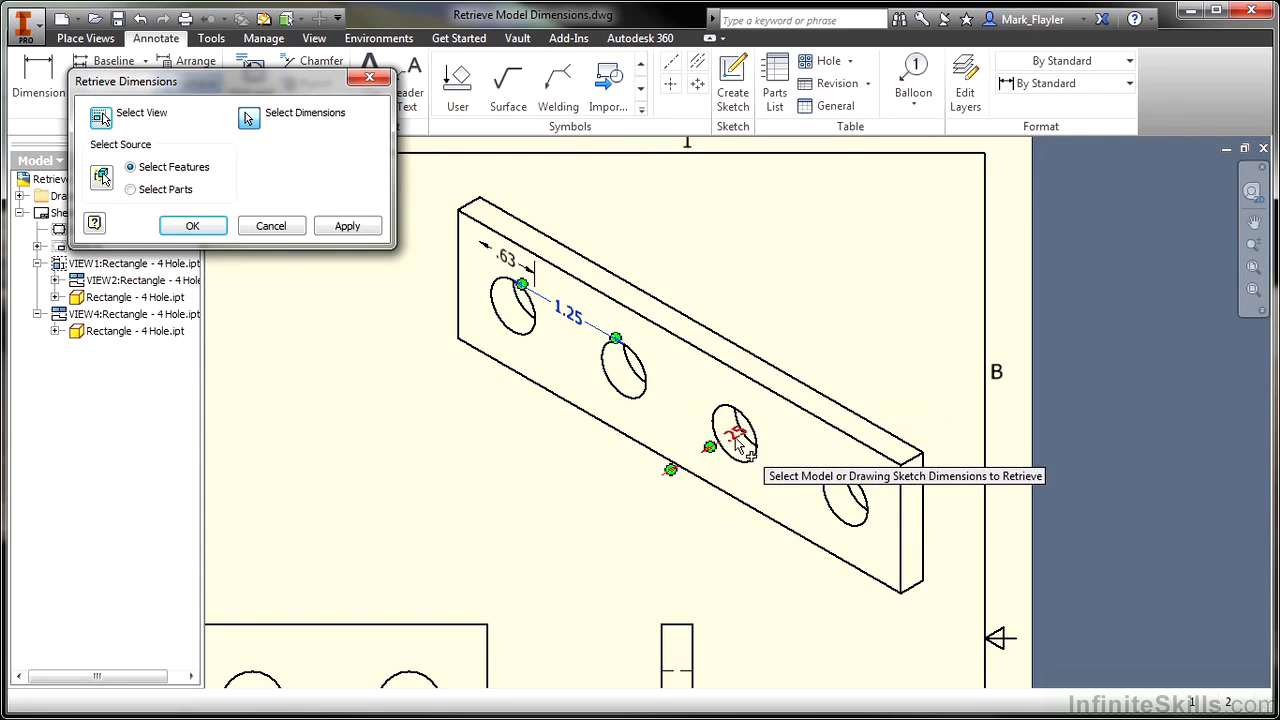
click(738, 438)
click(507, 258)
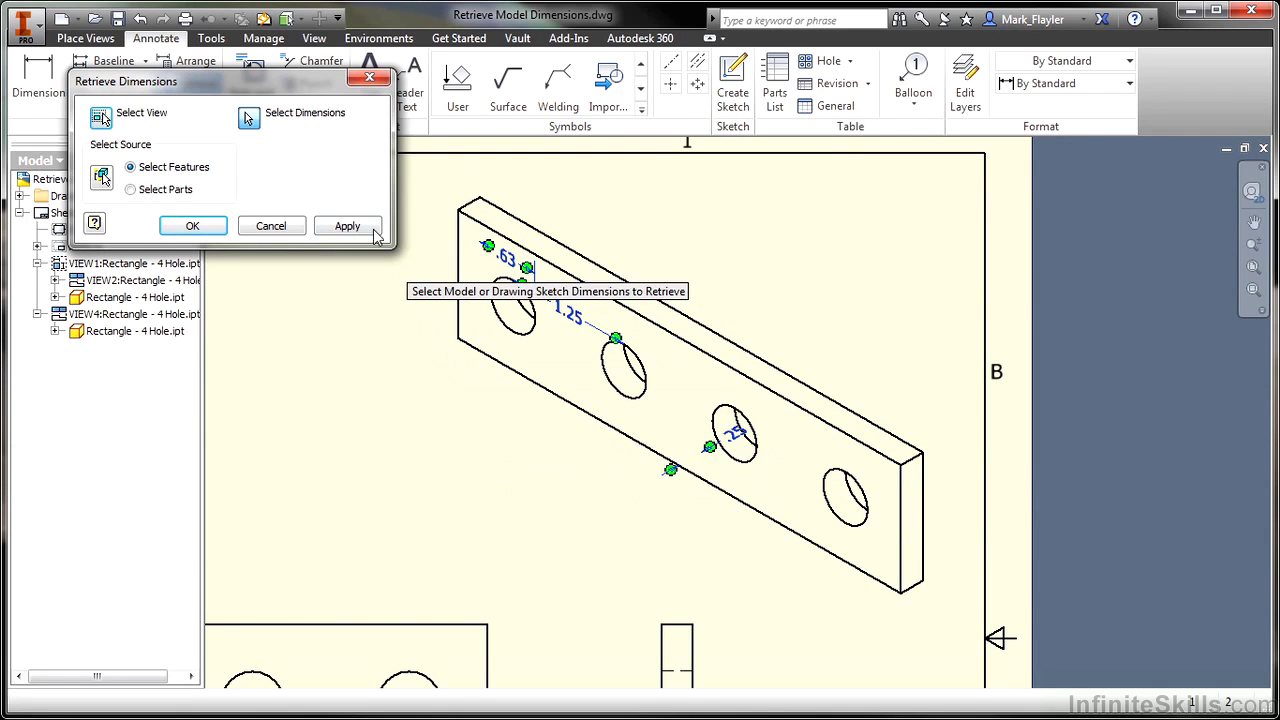
click(203, 228)
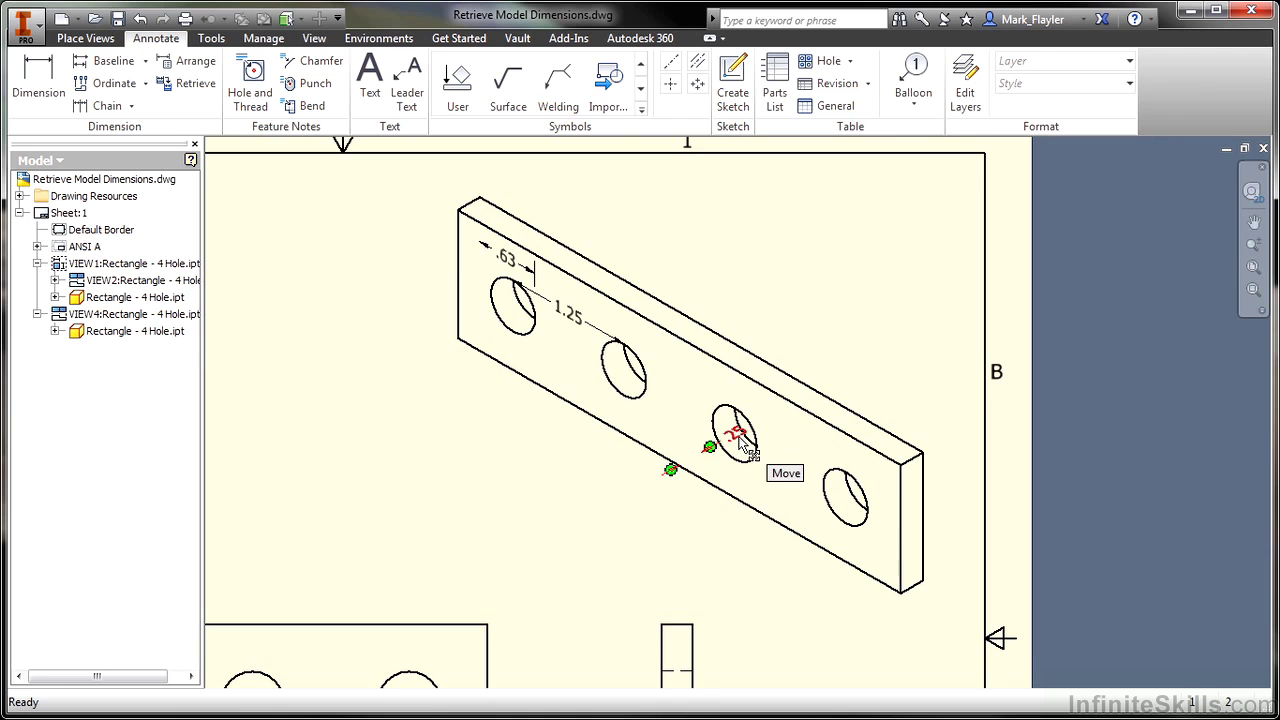
drag(739, 437, 700, 485)
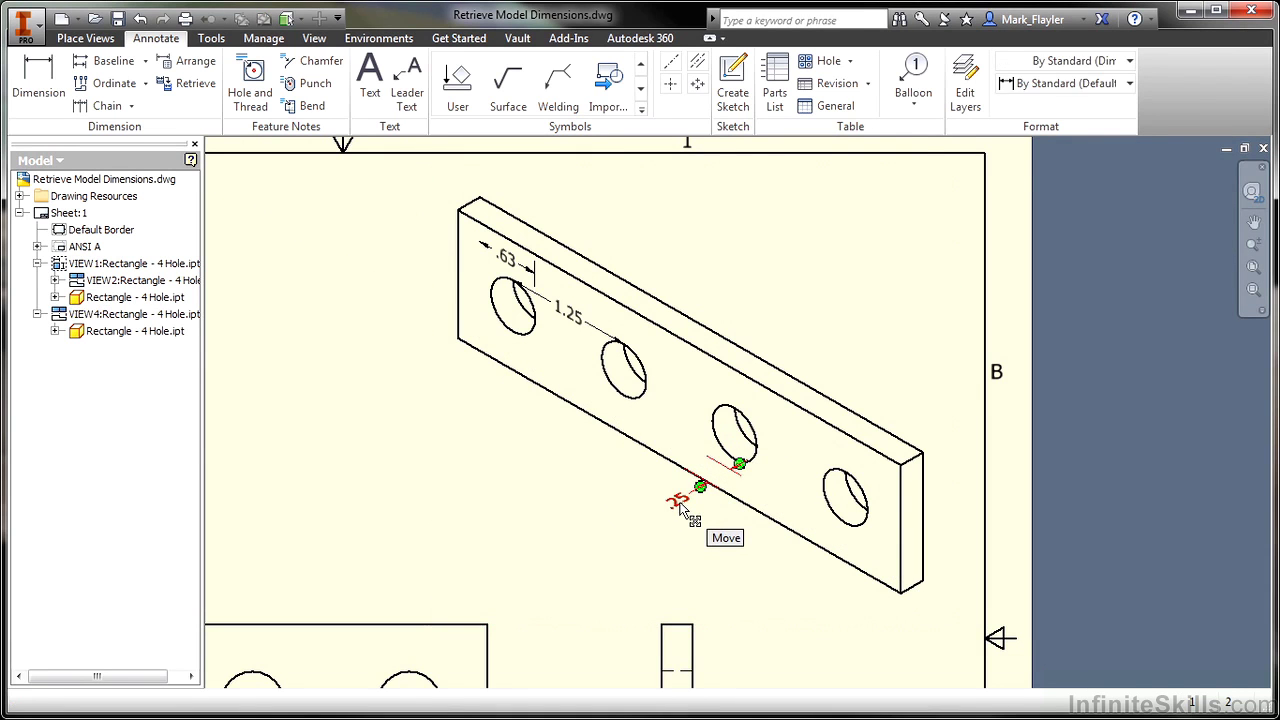
key(Delete)
click(575, 320)
key(Delete)
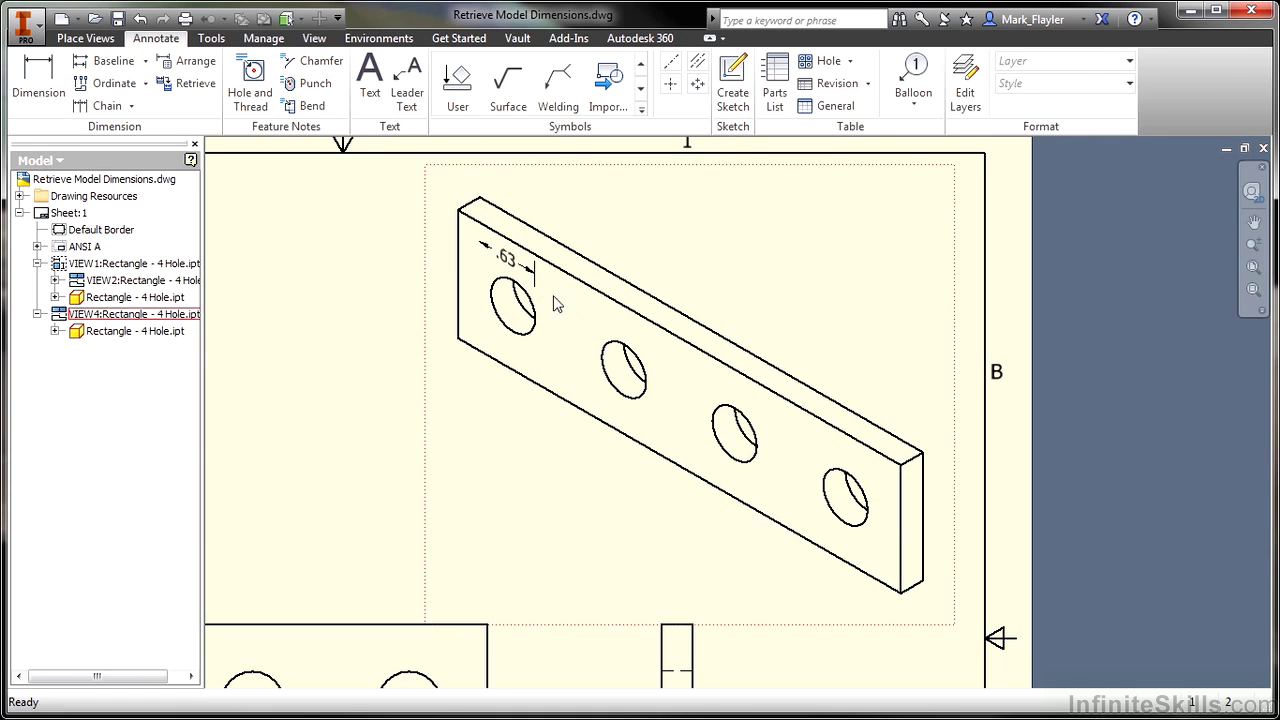
click(508, 262)
key(Delete)
click(1253, 267)
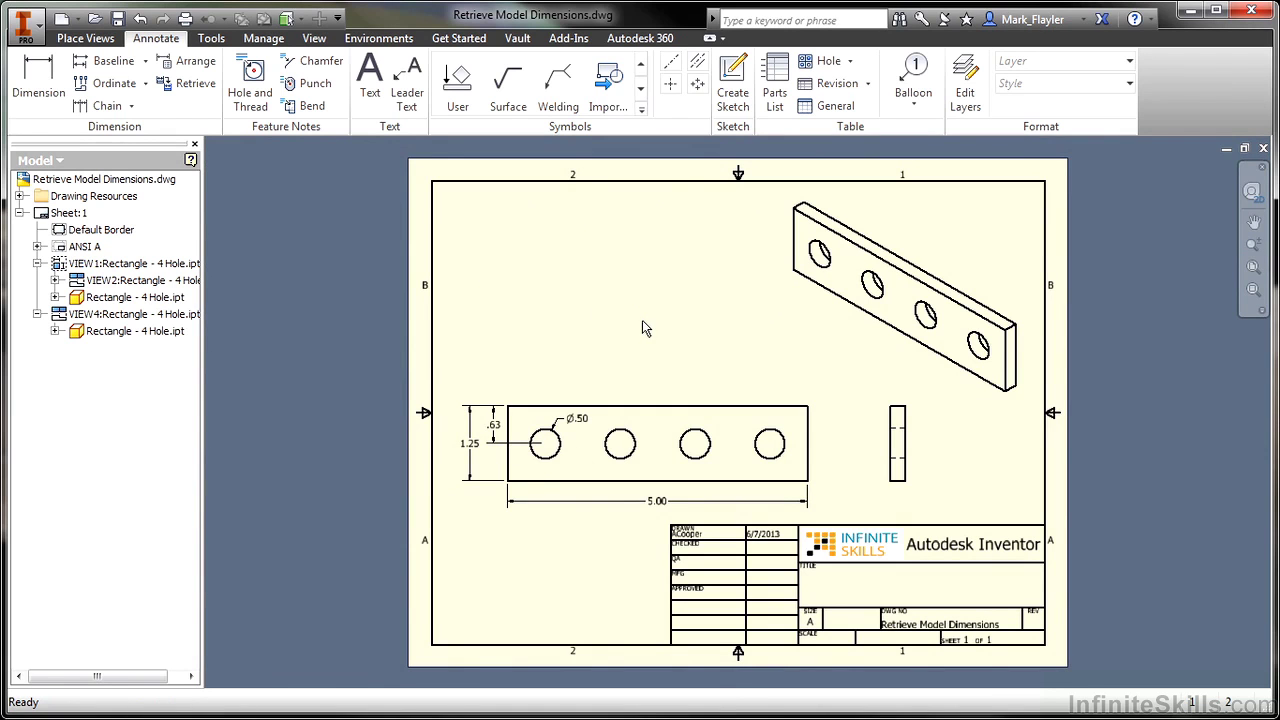
click(85, 38)
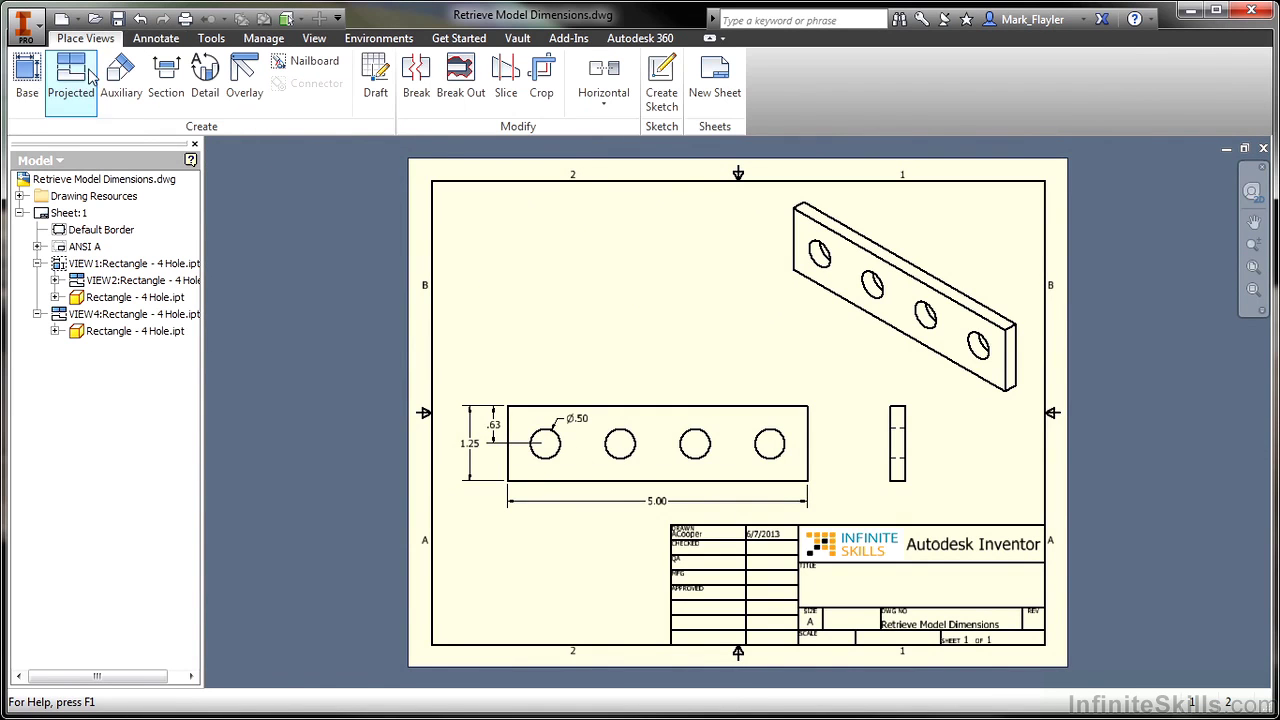
click(33, 88)
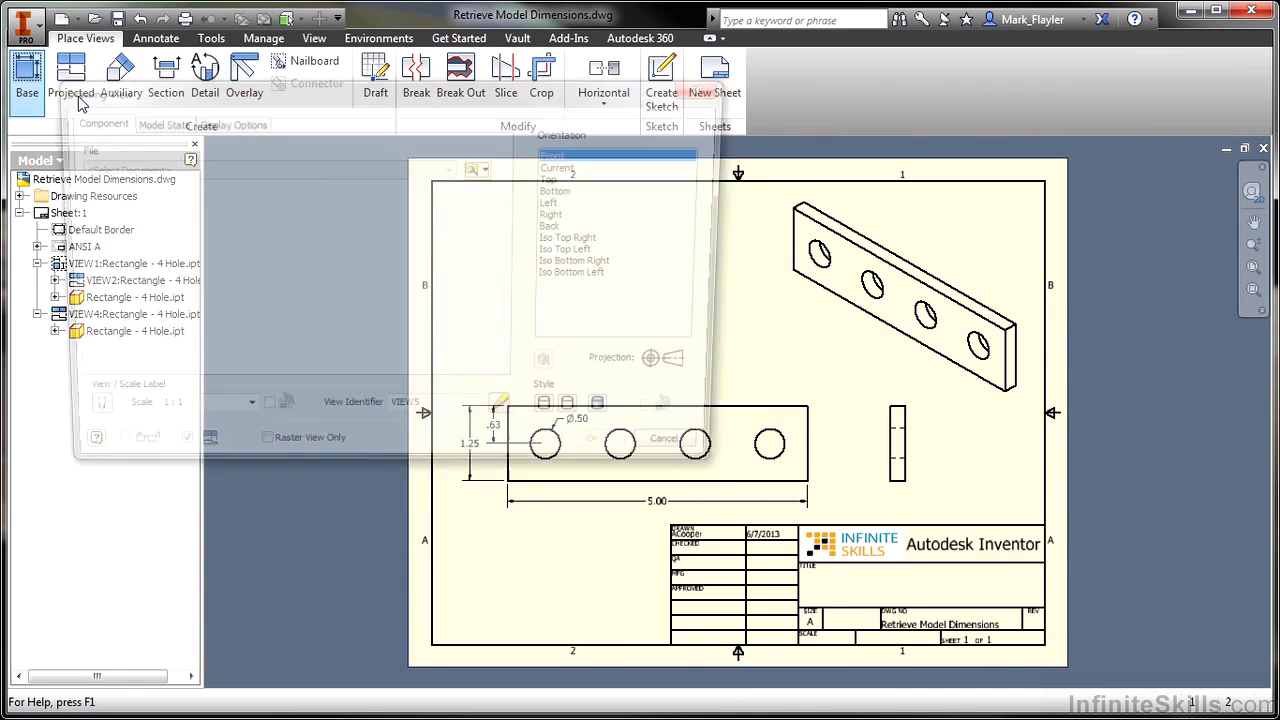
click(237, 128)
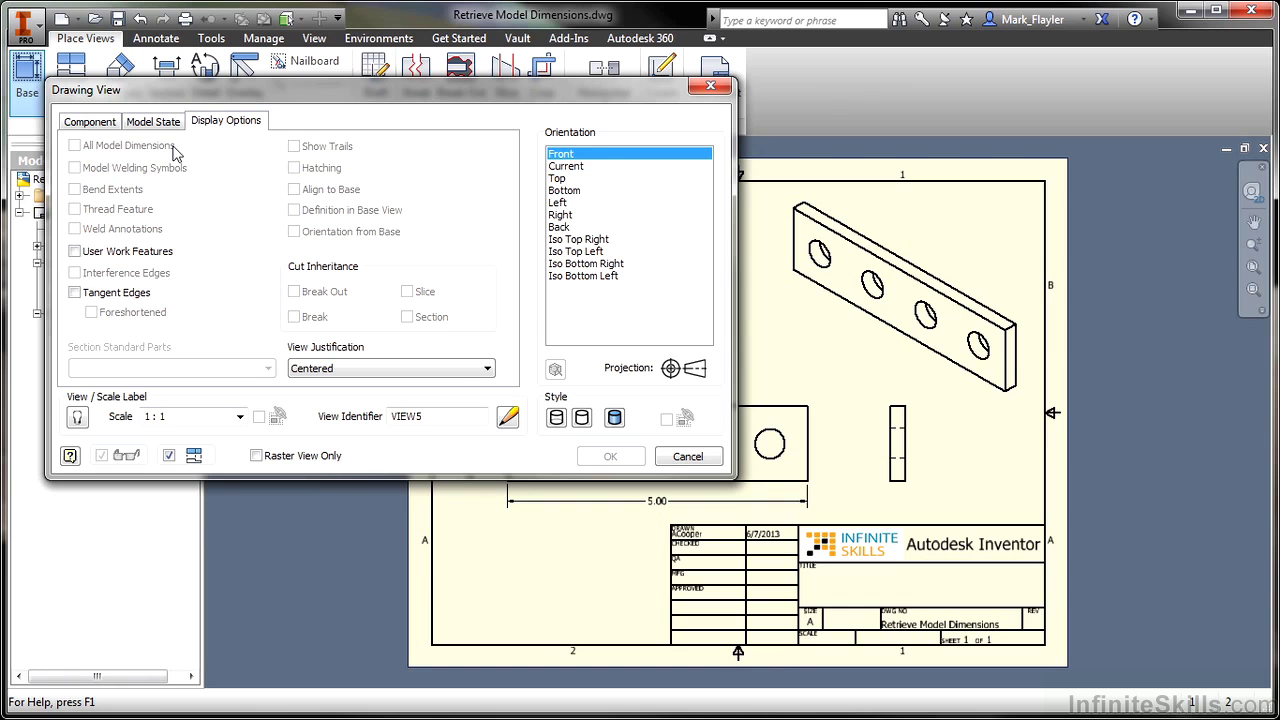
click(688, 456)
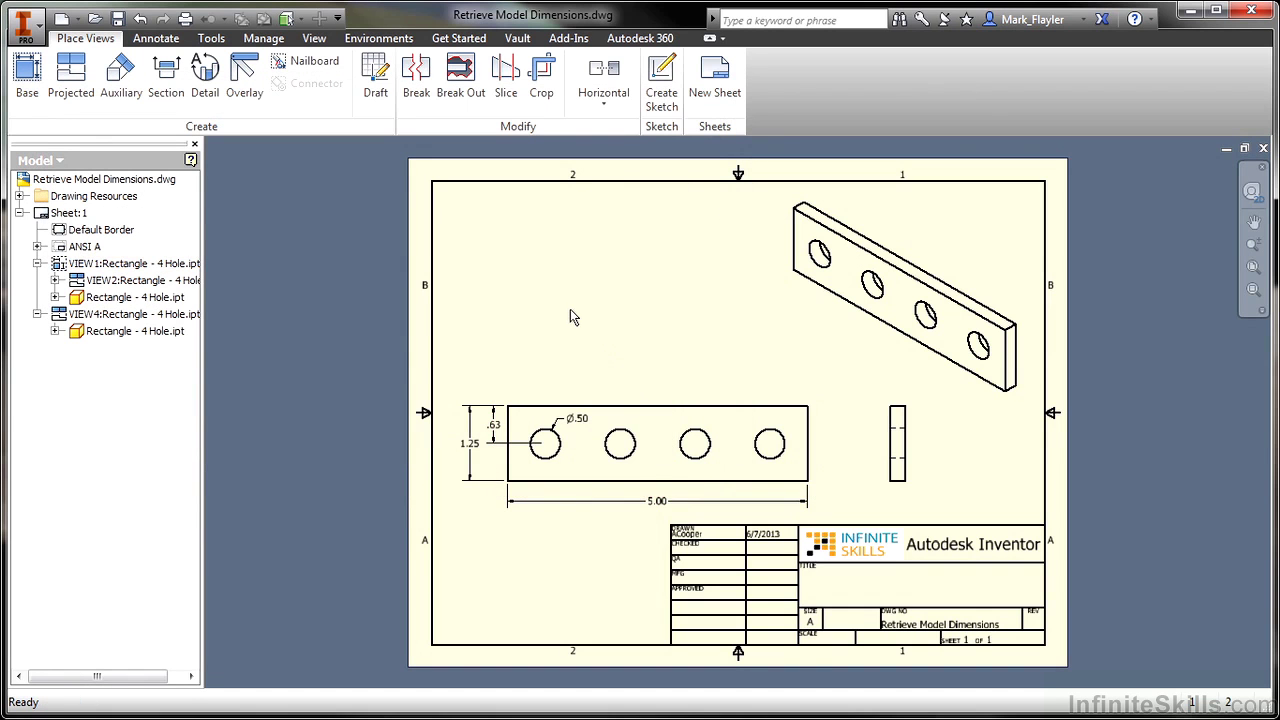
Bring up the context menu for the .63 dimension on the front view.
right_click(470, 427)
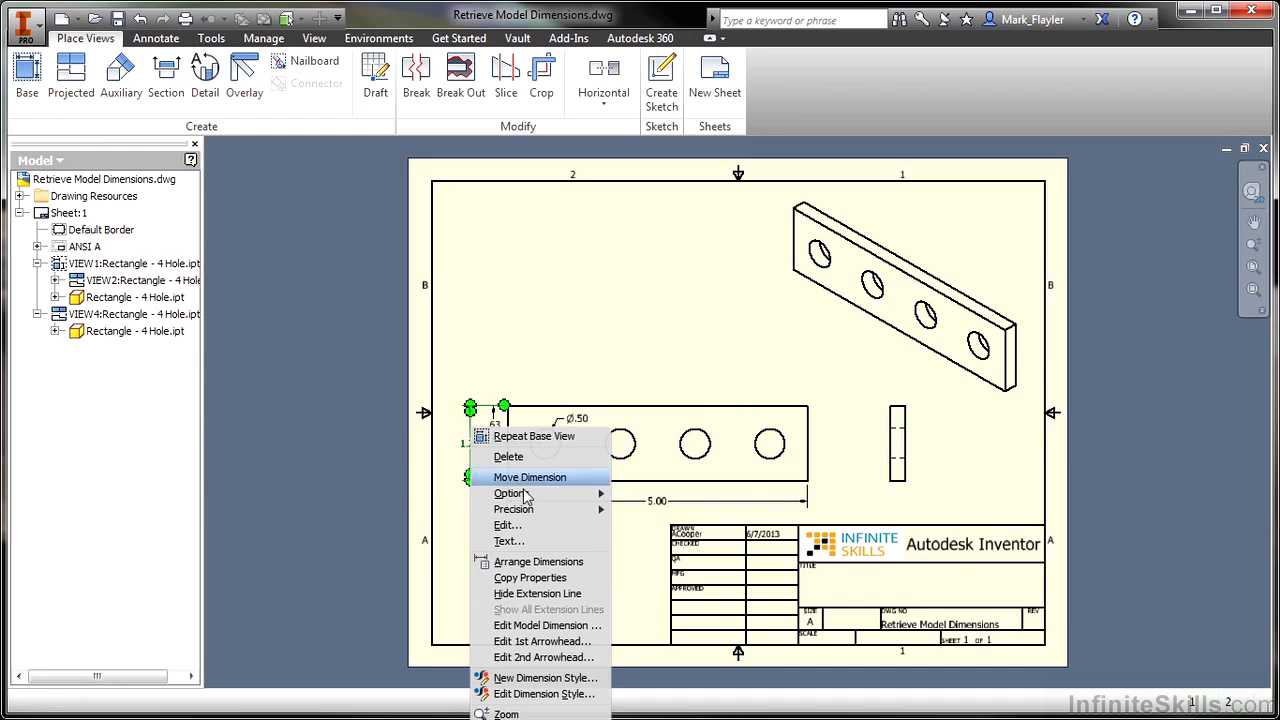